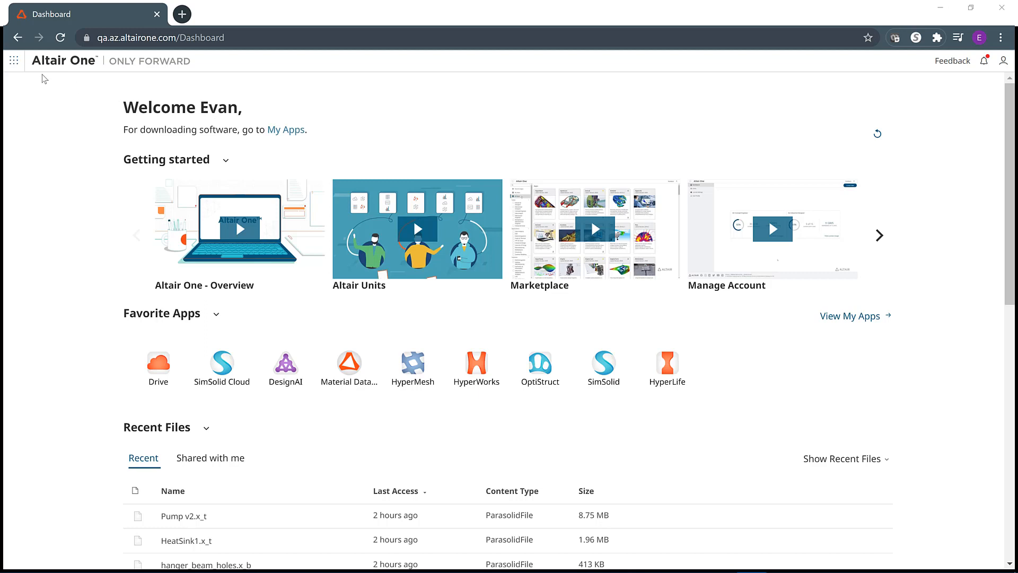
- Go to the Altair One Marketplace and launch SimSolid Cloud
{"action": "left_click", "coordinate": [14, 61]}
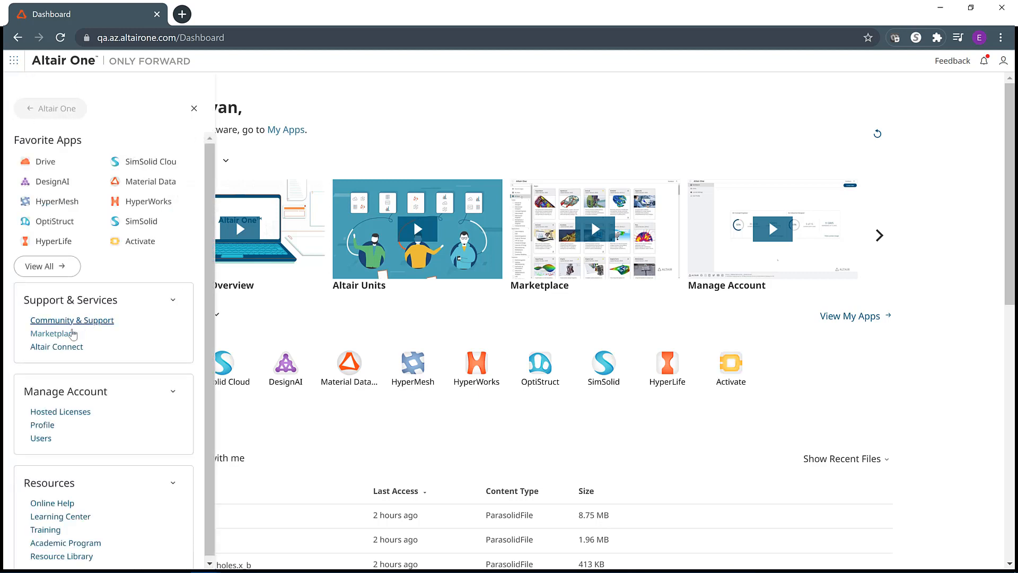
{"action": "left_click", "coordinate": [72, 334]}
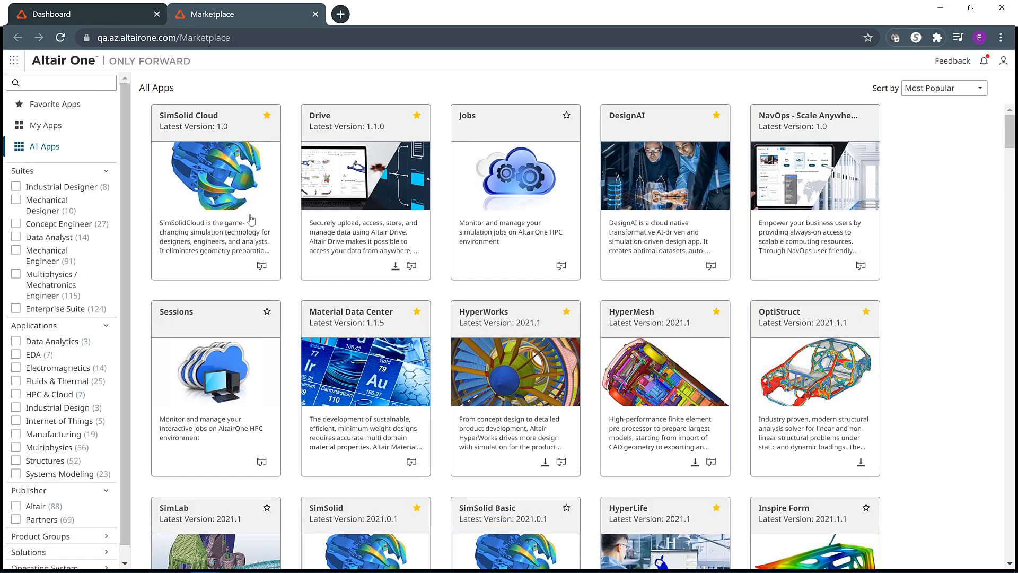
{"action": "left_click", "coordinate": [262, 268]}
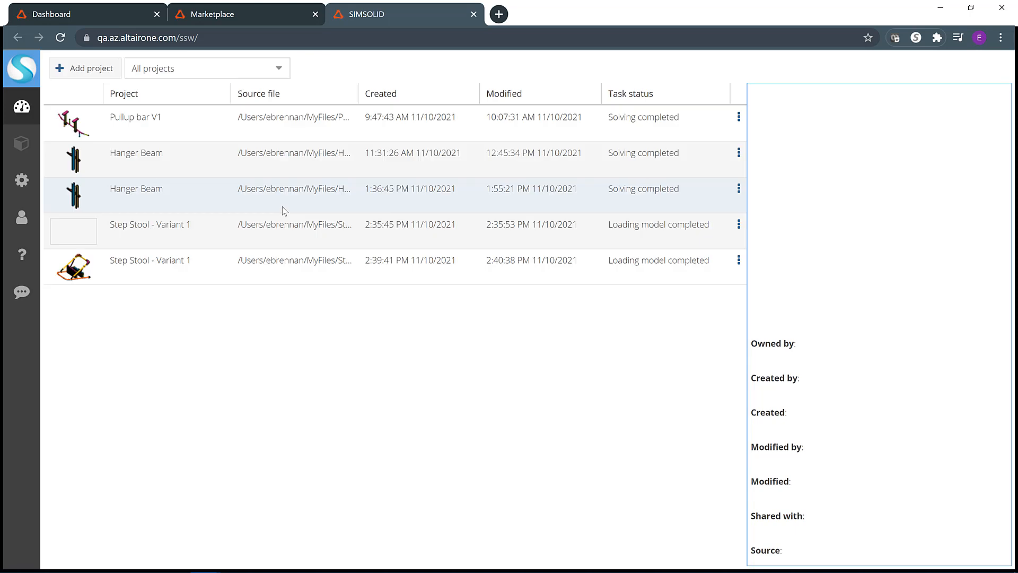
- Add a project from the file Step Stool - Variant 1.x_t in the Step Ladder folder of Altair One Drive
{"action": "left_click", "coordinate": [102, 76]}
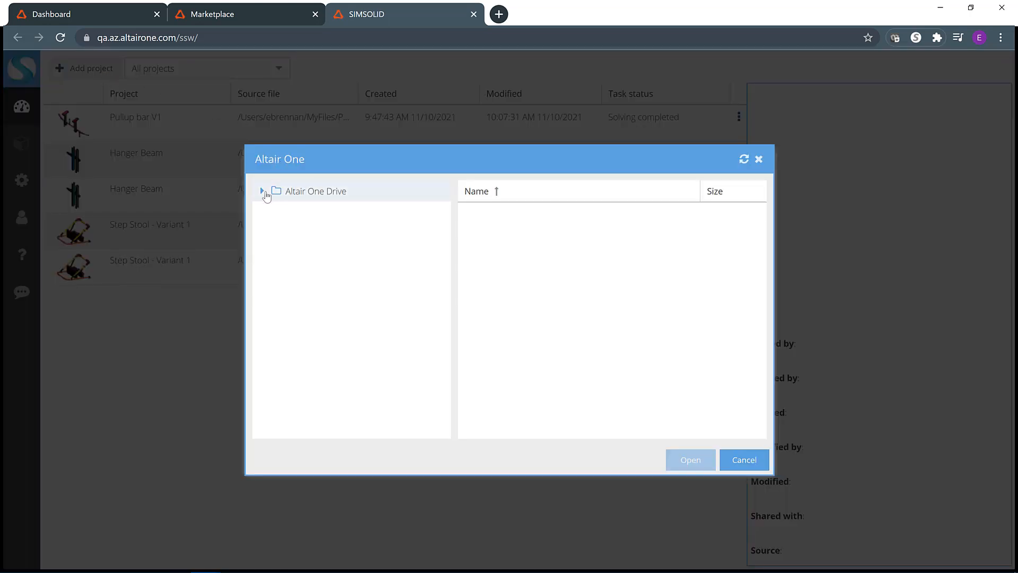
{"action": "left_click", "coordinate": [263, 192]}
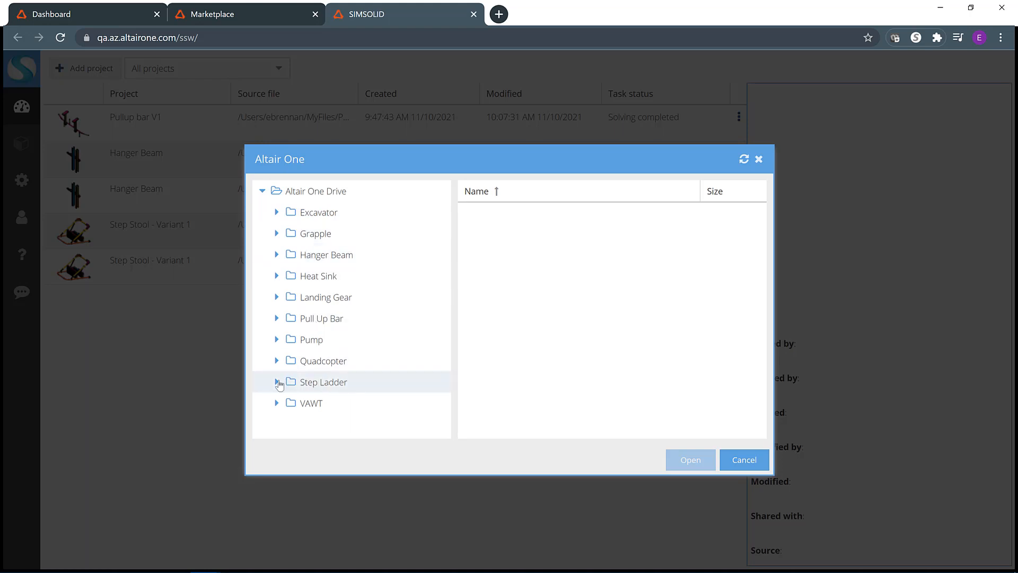
{"action": "left_click", "coordinate": [290, 383]}
{"action": "left_click", "coordinate": [366, 381]}
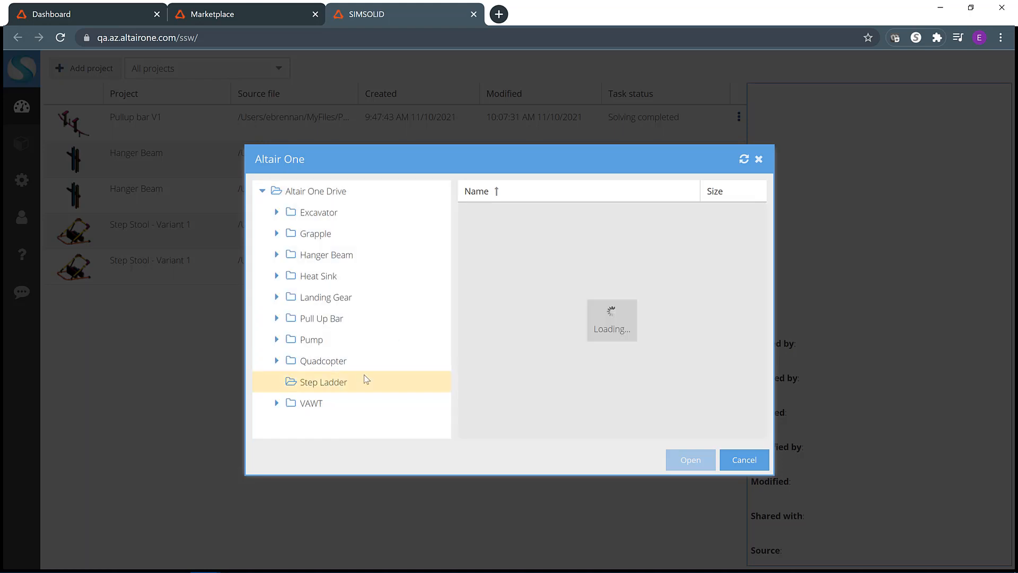
{"action": "left_click", "coordinate": [577, 221]}
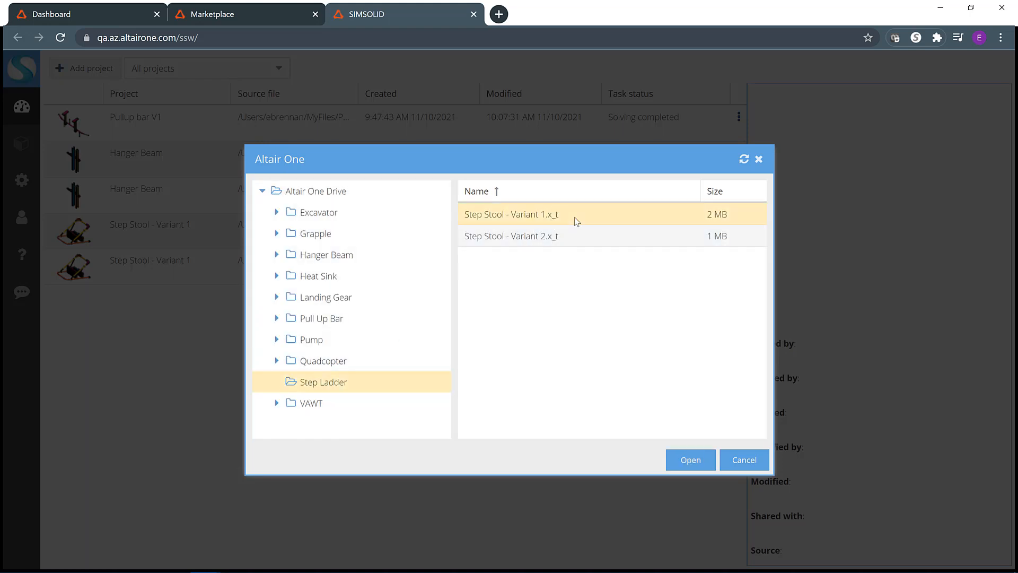
{"action": "left_click", "coordinate": [685, 459]}
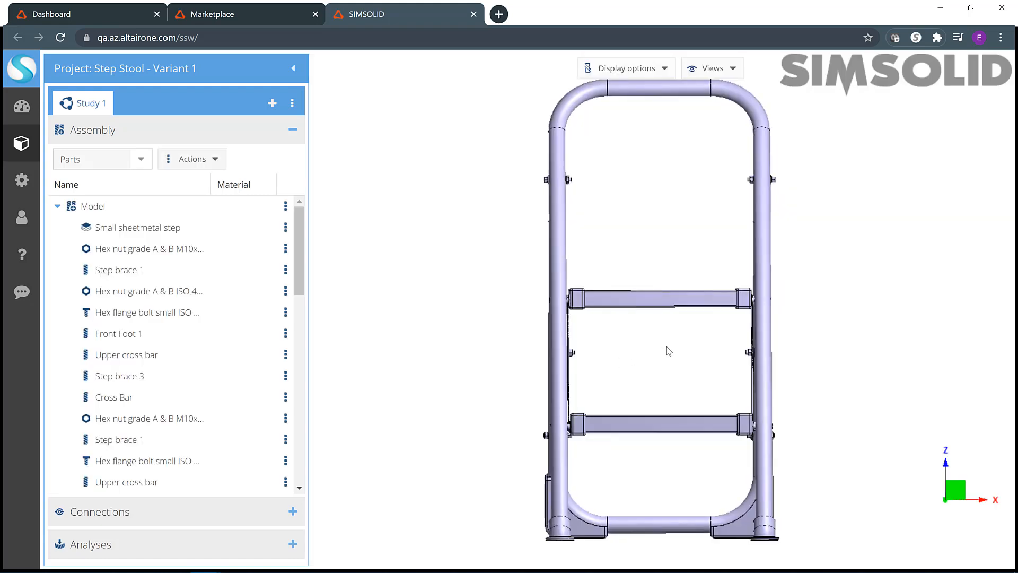
- Assign the generic material Steel from the Standard library to all parts of the step stool
{"action": "scroll", "coordinate": [641, 337], "scroll_direction": "down", "scroll_amount": 3}
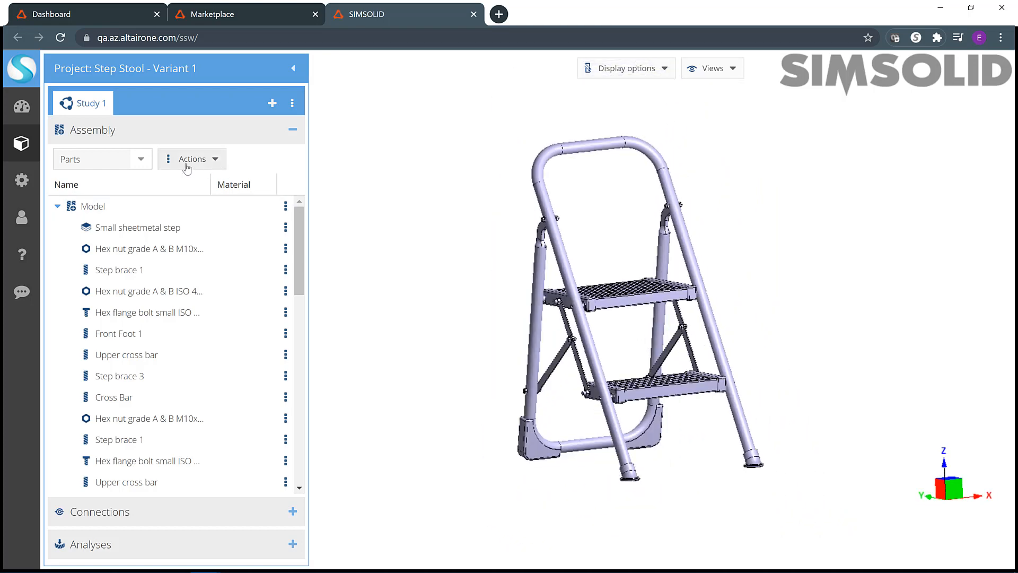
{"action": "left_click", "coordinate": [204, 165]}
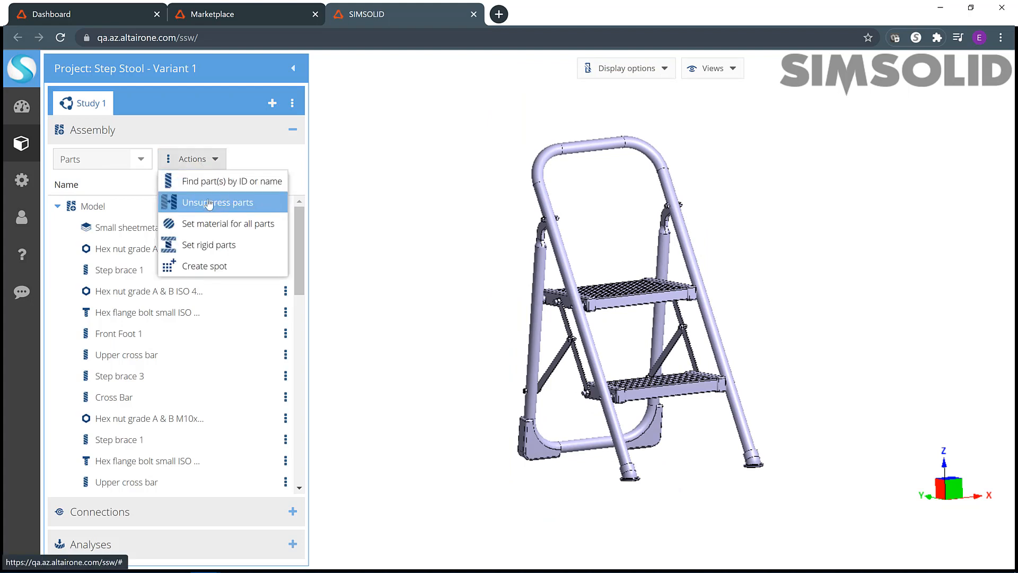
{"action": "left_click", "coordinate": [218, 224]}
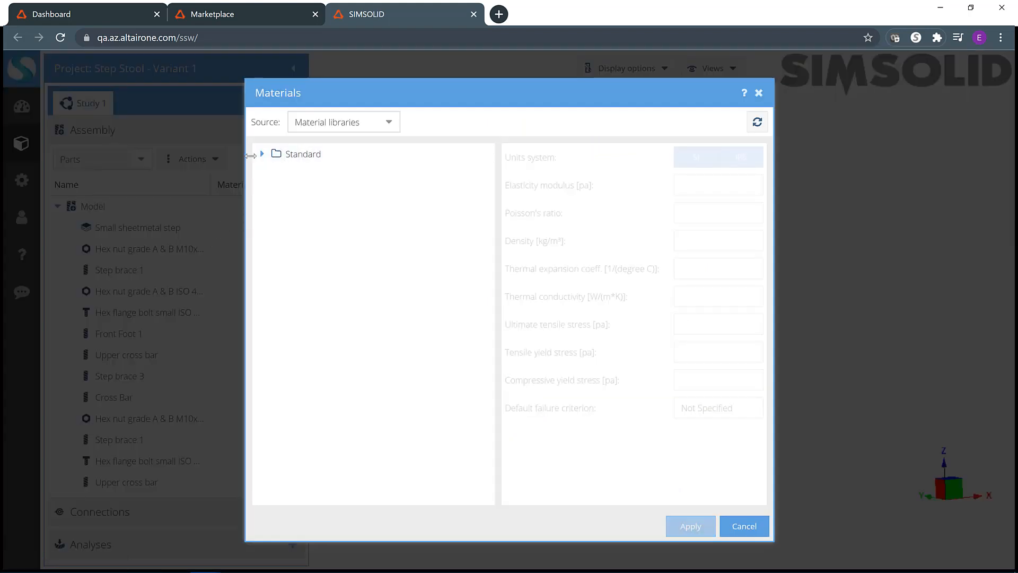
{"action": "left_click", "coordinate": [262, 154]}
{"action": "left_click", "coordinate": [276, 175]}
{"action": "left_click", "coordinate": [318, 196]}
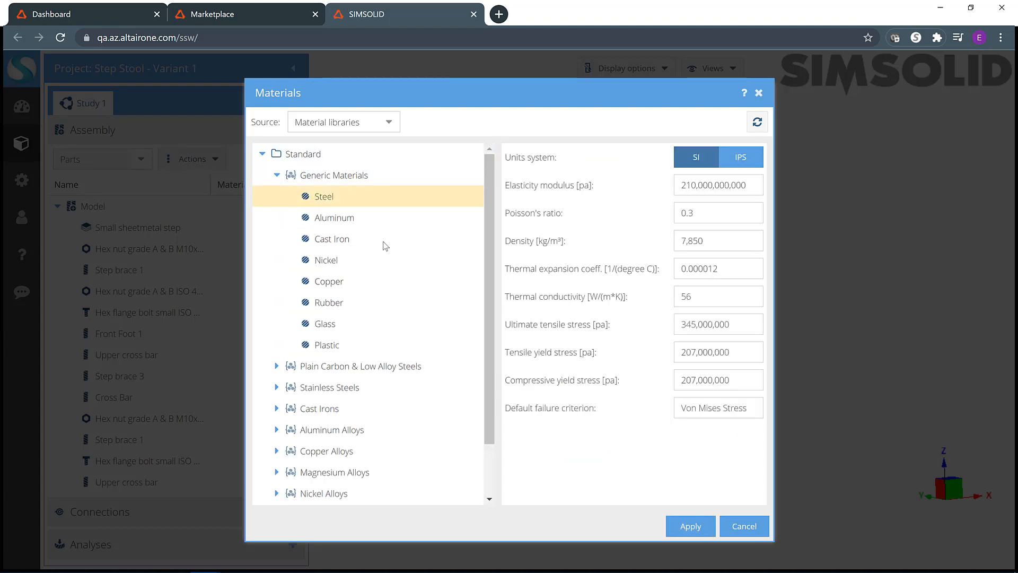
{"action": "left_click", "coordinate": [691, 526]}
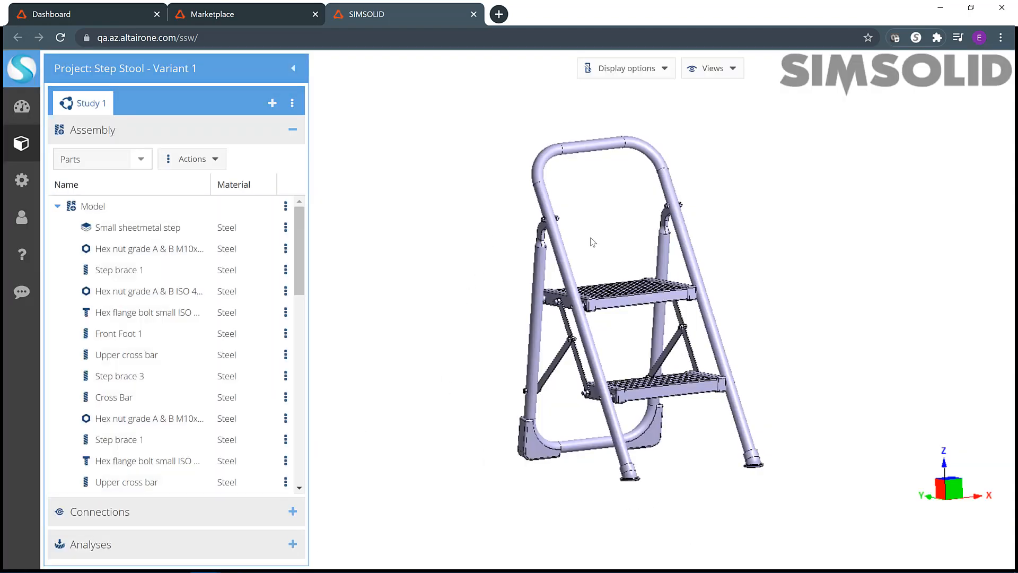
- Set the material of the front and back feet and all four step end caps to generic Plastic
{"action": "scroll", "coordinate": [620, 311], "scroll_direction": "up", "scroll_amount": 2}
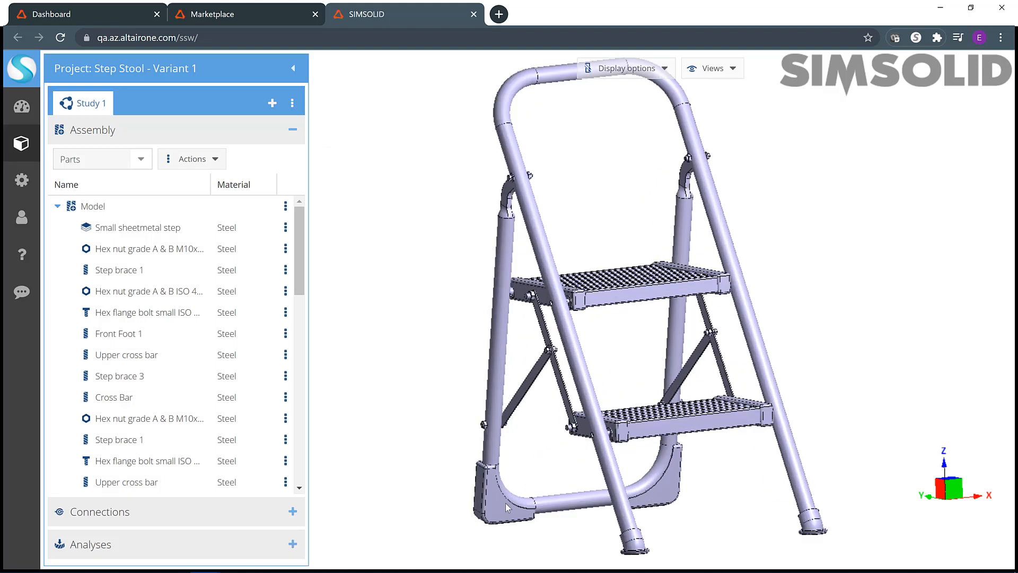
{"action": "scroll", "coordinate": [196, 377], "scroll_direction": "down", "scroll_amount": 10}
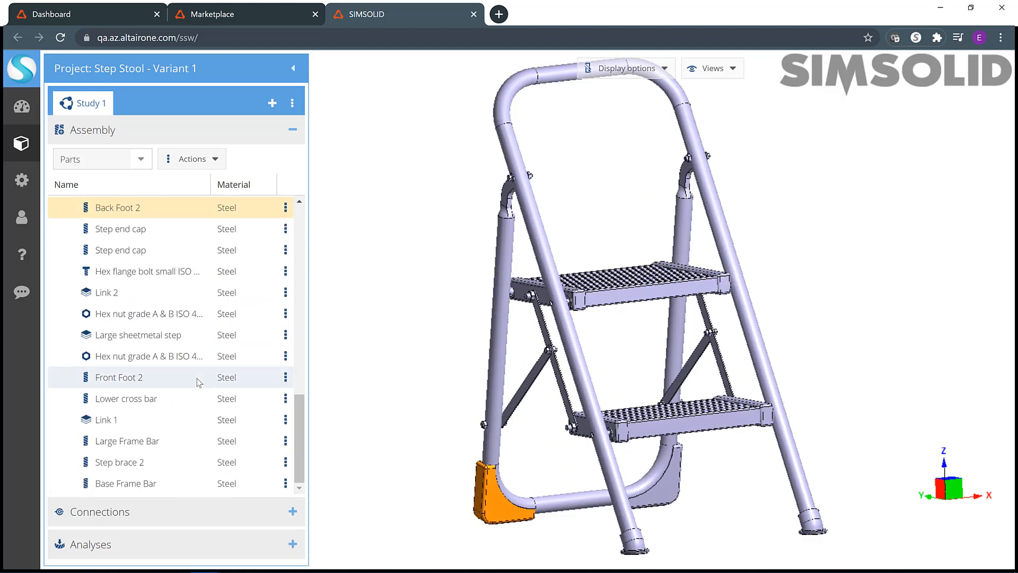
{"action": "left_click", "coordinate": [660, 483], "text": "ctrl"}
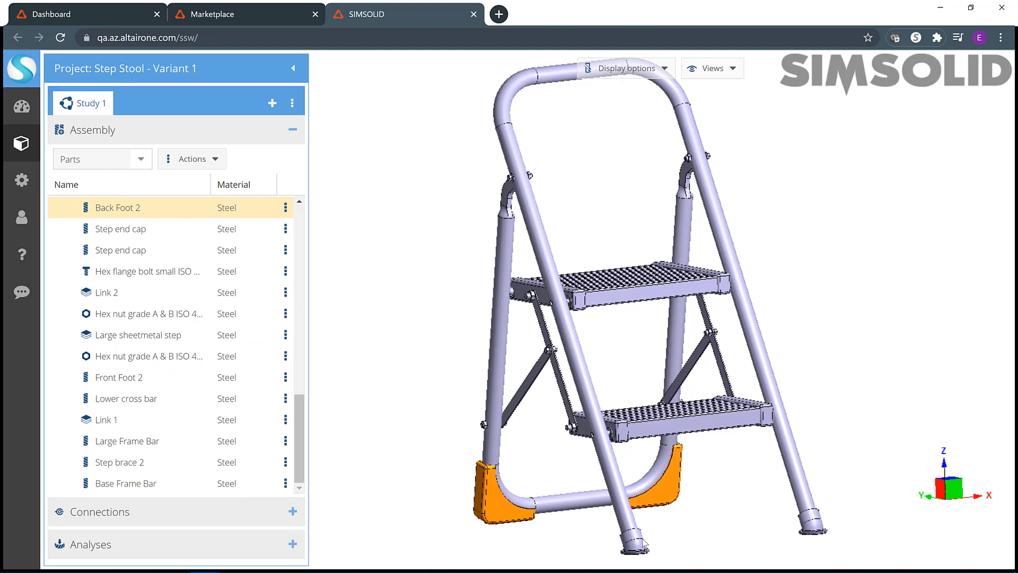
{"action": "left_click", "coordinate": [636, 546], "text": "ctrl"}
{"action": "left_click", "coordinate": [810, 525], "text": "ctrl"}
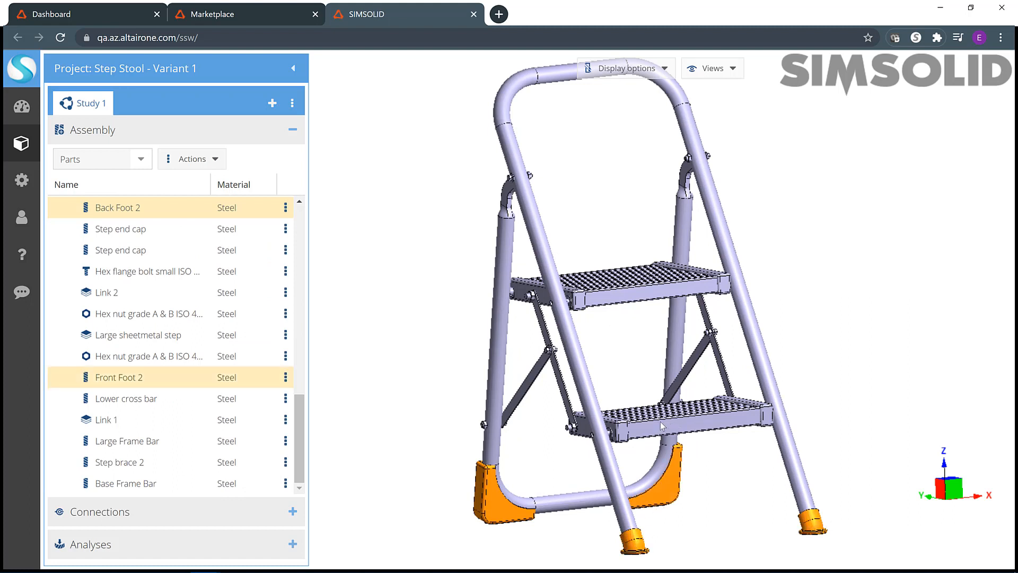
{"action": "left_click", "coordinate": [622, 431], "text": "ctrl"}
{"action": "left_click", "coordinate": [579, 300], "text": "ctrl"}
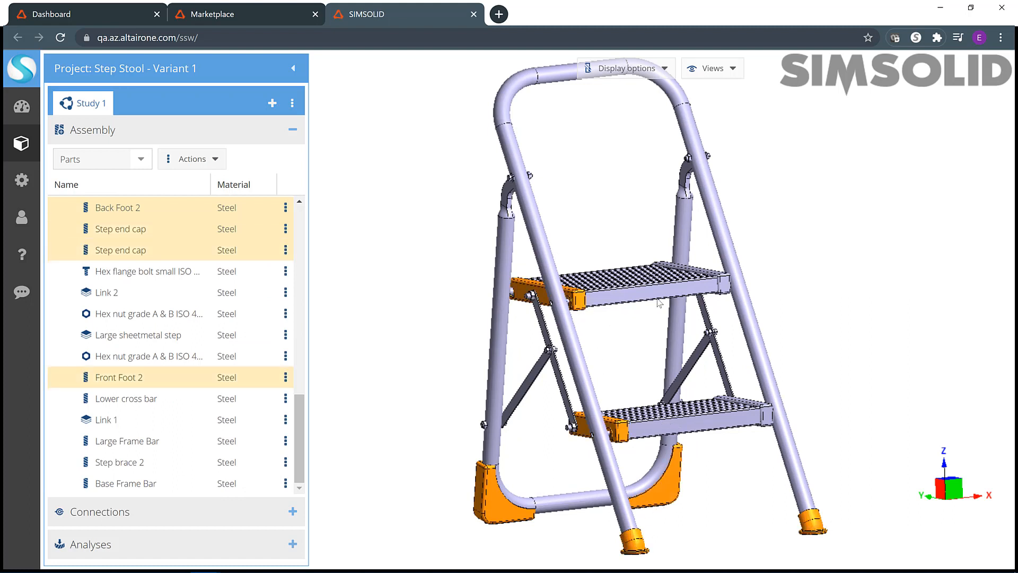
{"action": "left_click", "coordinate": [724, 293], "text": "ctrl"}
{"action": "left_click", "coordinate": [765, 416], "text": "ctrl"}
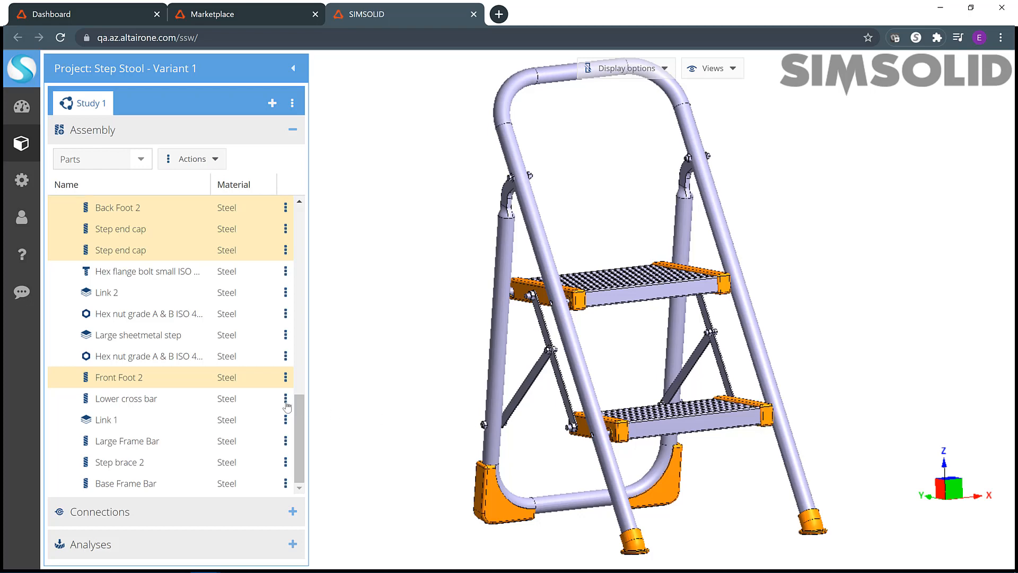
{"action": "right_click", "coordinate": [196, 227]}
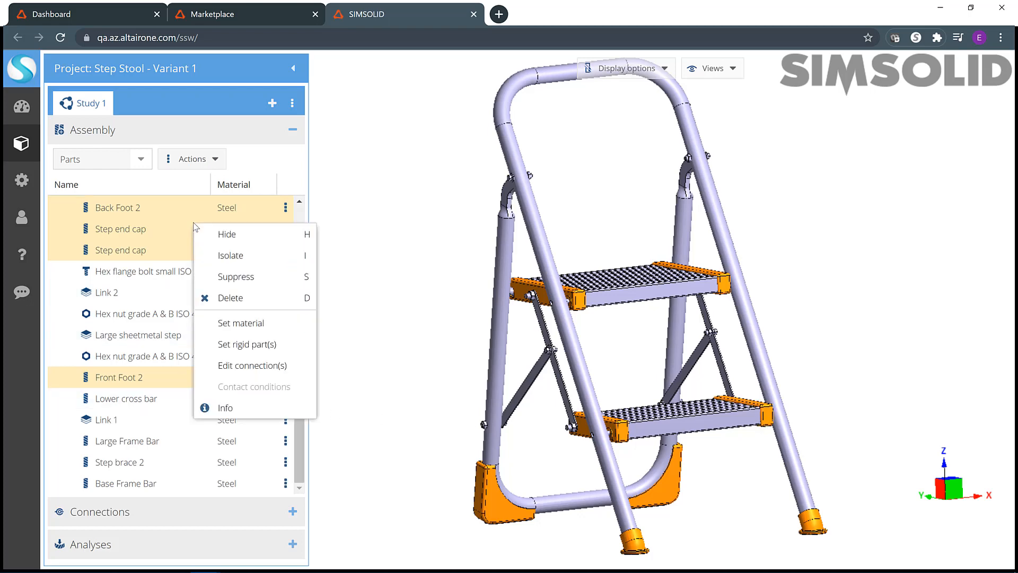
{"action": "left_click", "coordinate": [268, 321]}
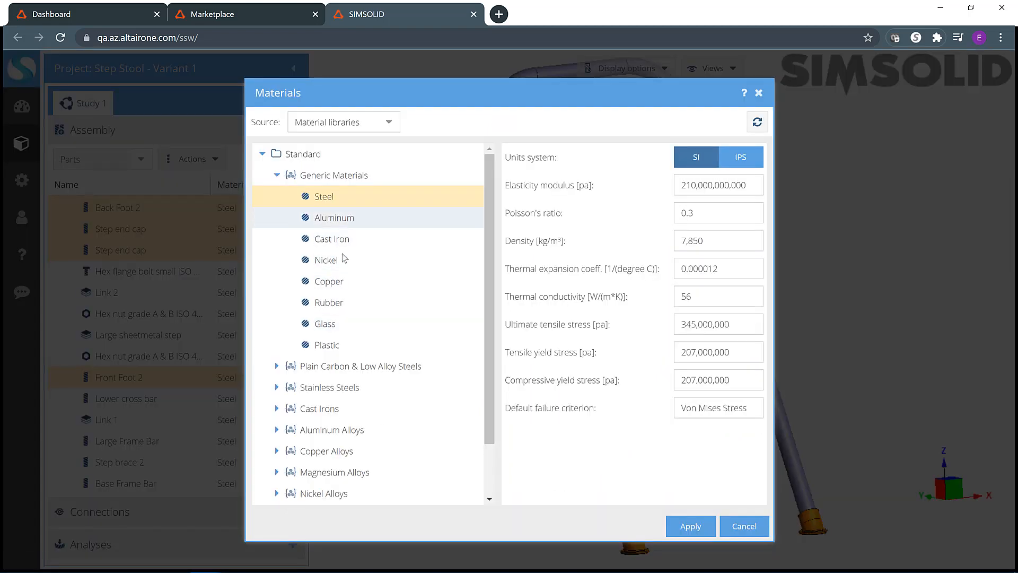
{"action": "left_click", "coordinate": [341, 346]}
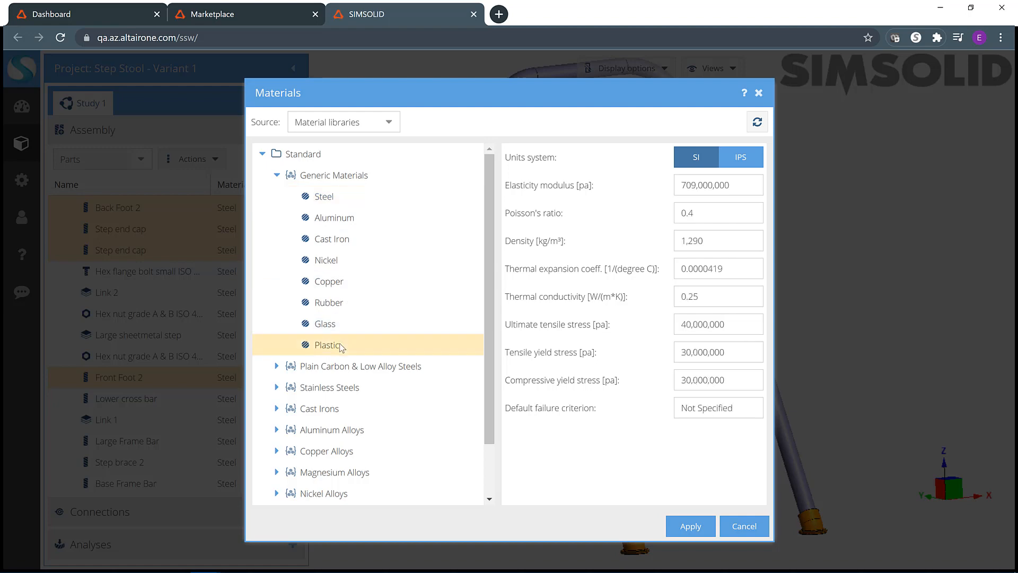
{"action": "left_click", "coordinate": [683, 525]}
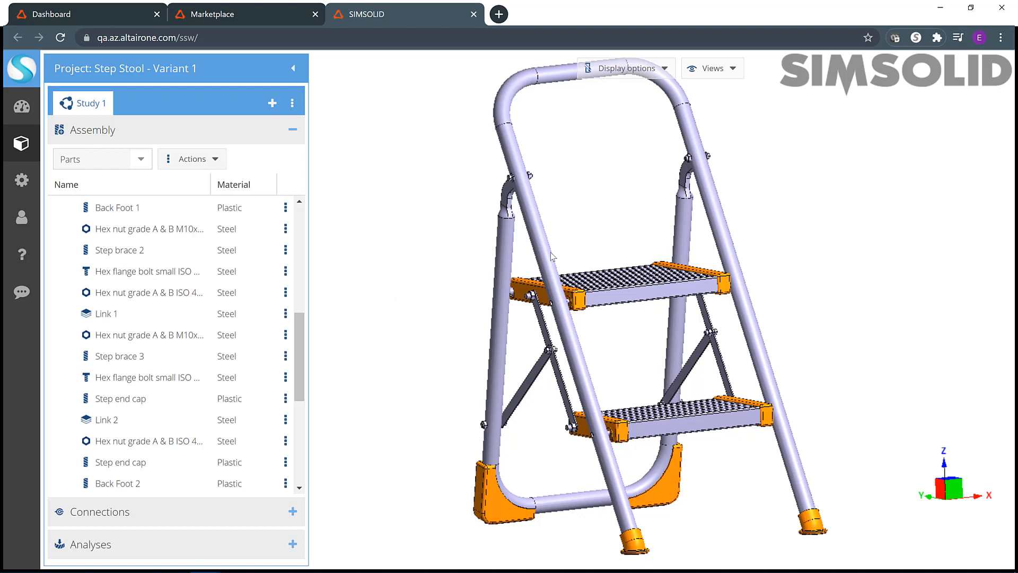
- Set the material of the Large Frame Bar and the Base Frame Bar to generic Aluminum
{"action": "left_click", "coordinate": [536, 256]}
{"action": "left_click", "coordinate": [507, 254], "text": "ctrl"}
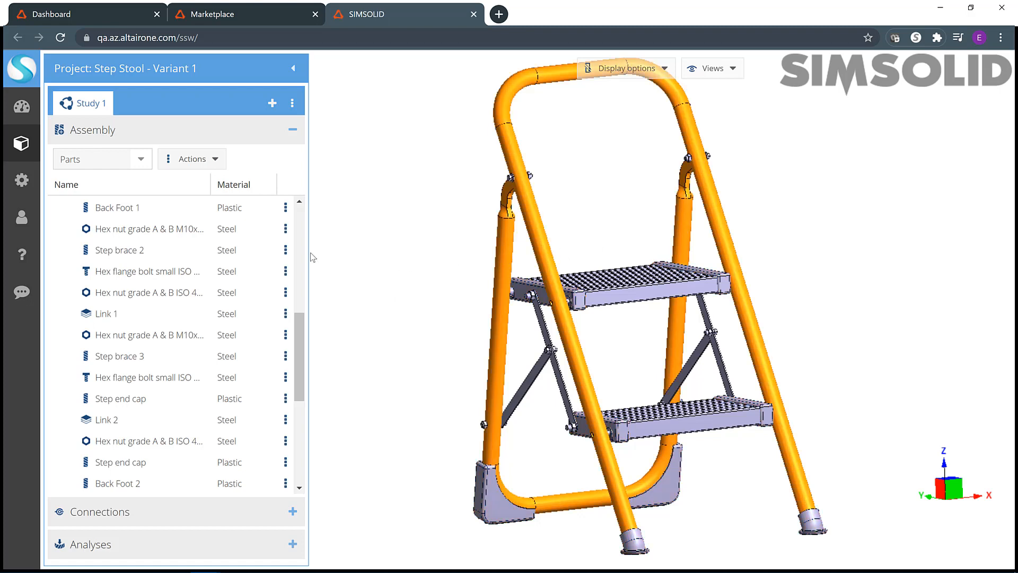
{"action": "scroll", "coordinate": [213, 297], "scroll_direction": "up", "scroll_amount": 4}
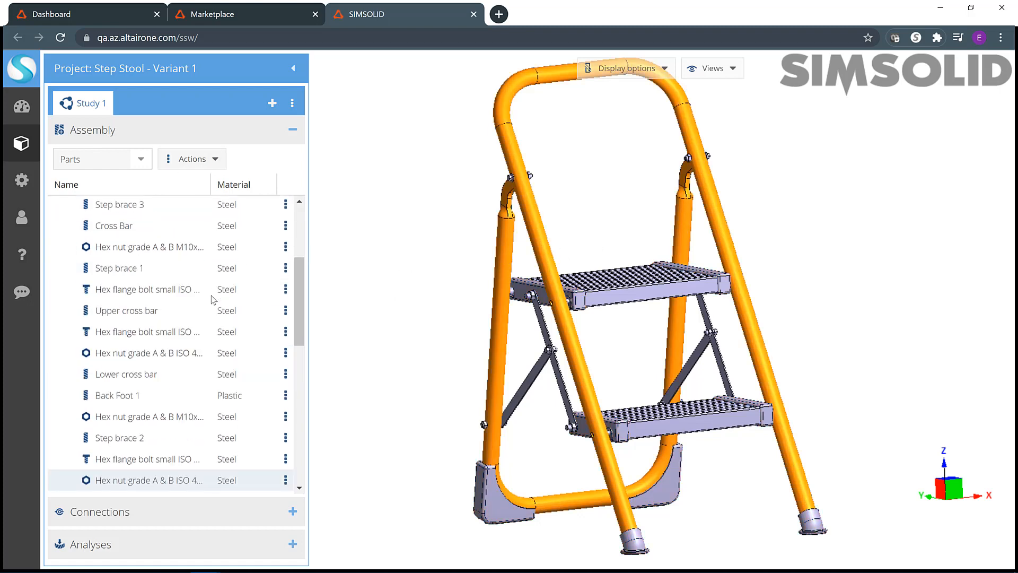
{"action": "scroll", "coordinate": [212, 297], "scroll_direction": "up", "scroll_amount": 3}
{"action": "scroll", "coordinate": [212, 307], "scroll_direction": "down", "scroll_amount": 10}
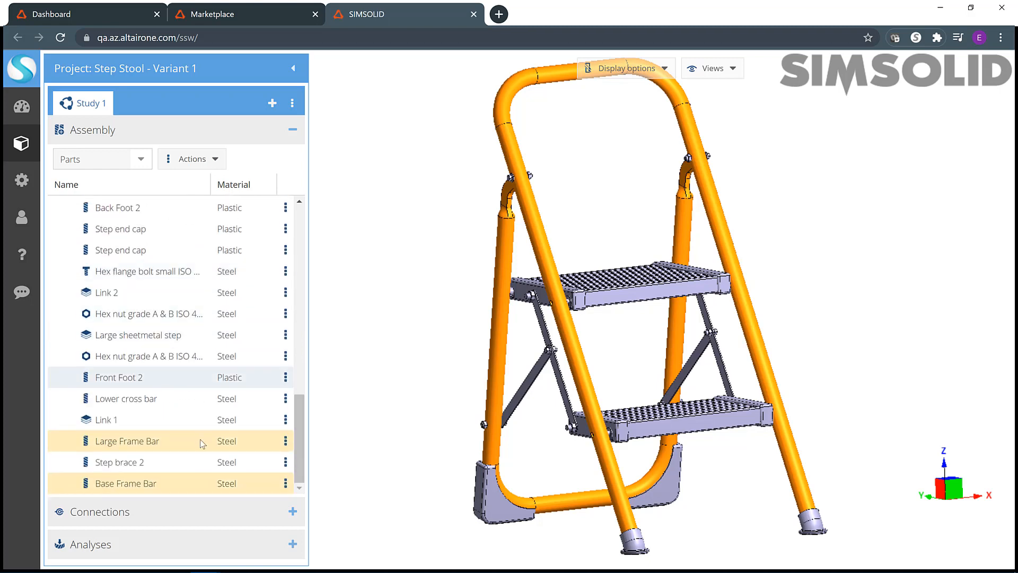
{"action": "right_click", "coordinate": [190, 446]}
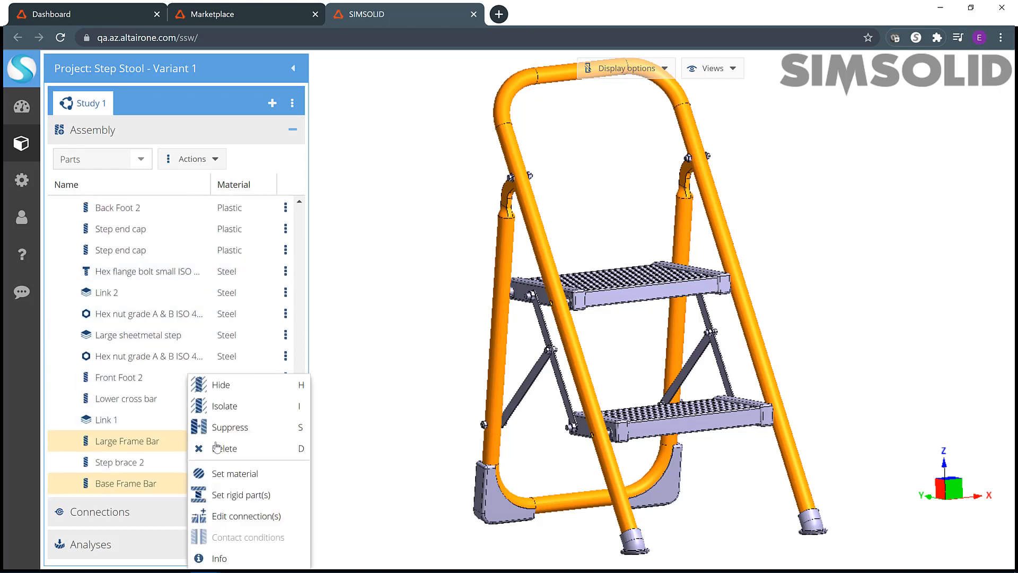
{"action": "left_click", "coordinate": [233, 473]}
{"action": "left_click", "coordinate": [346, 220]}
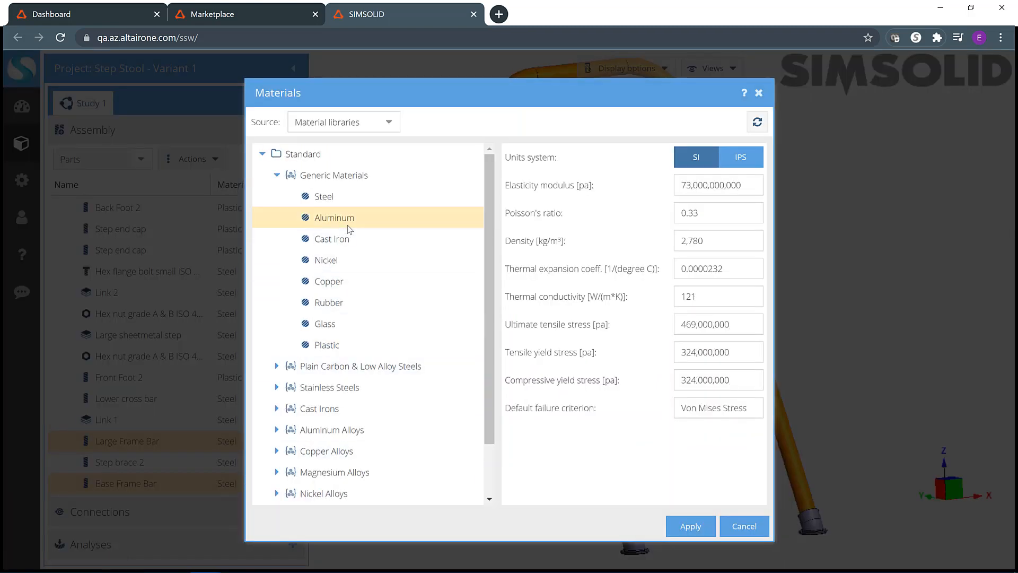
{"action": "left_click", "coordinate": [677, 527]}
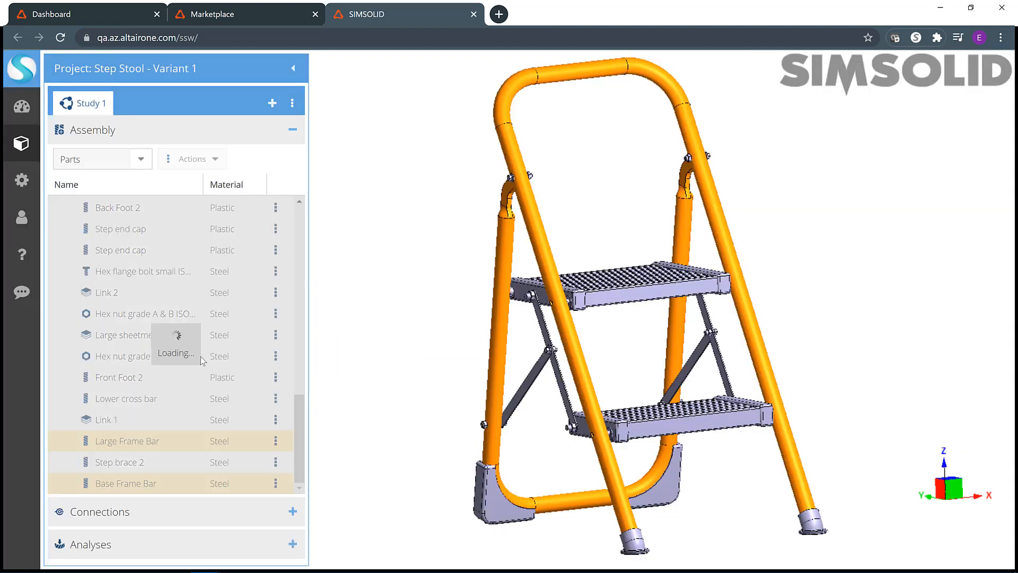
{"action": "scroll", "coordinate": [439, 302], "scroll_direction": "down", "scroll_amount": 3}
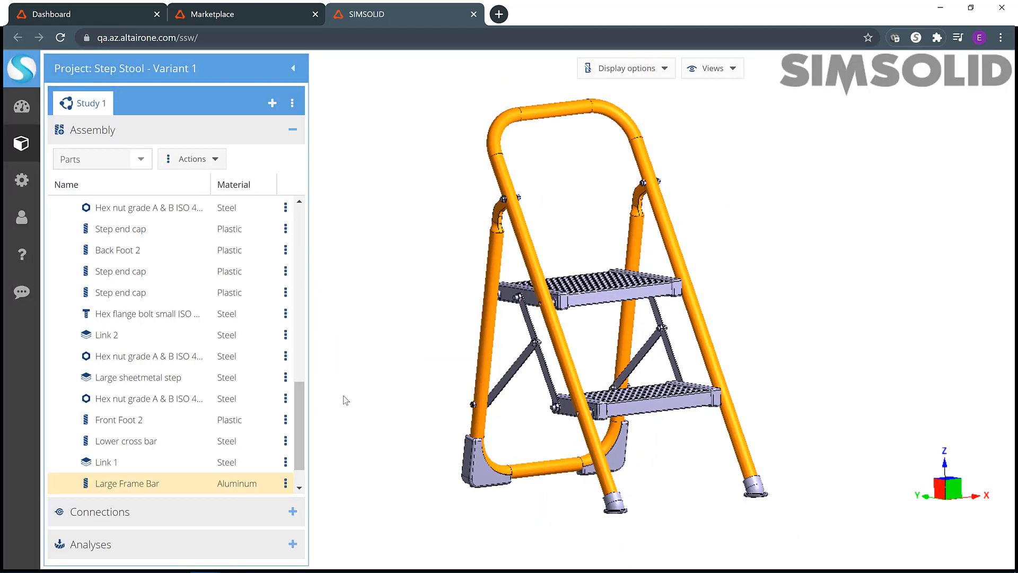
{"action": "scroll", "coordinate": [231, 453], "scroll_direction": "down", "scroll_amount": 2}
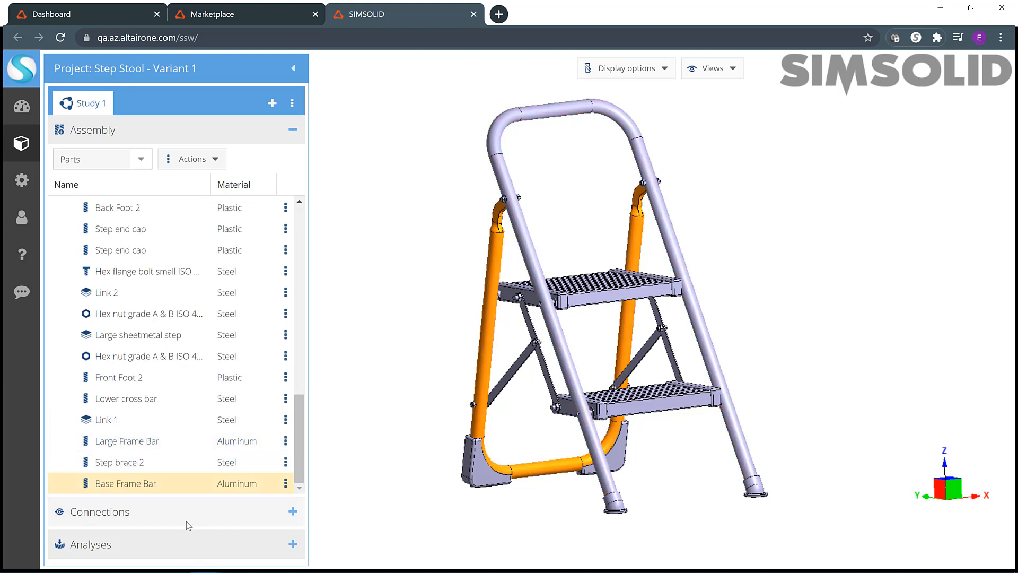
- Find the assembly's connections automatically with gap tolerance 1 mm, penetration tolerance 1 mm and Normal resolution
{"action": "left_click", "coordinate": [167, 512]}
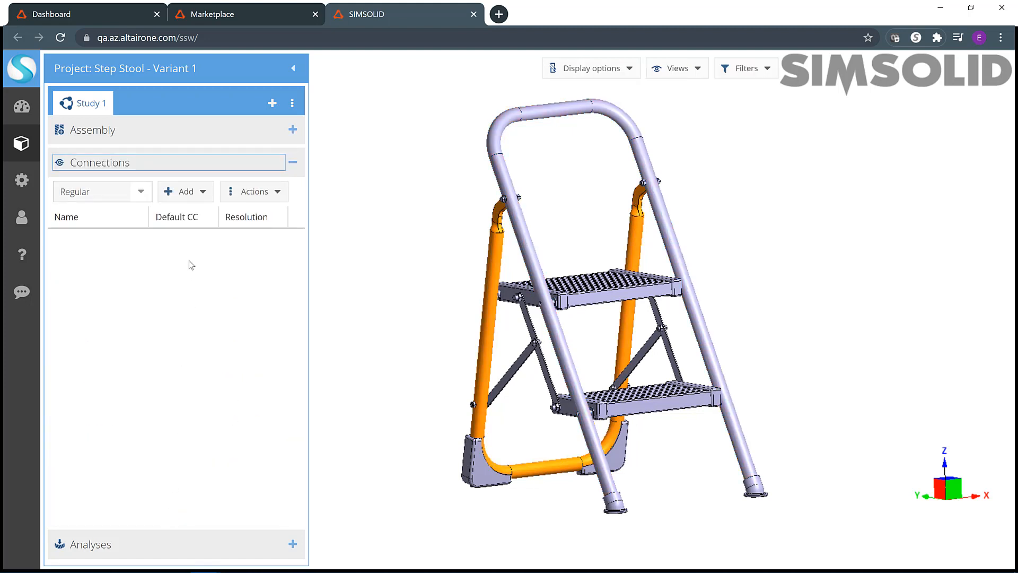
{"action": "left_click", "coordinate": [201, 193]}
{"action": "left_click", "coordinate": [197, 213]}
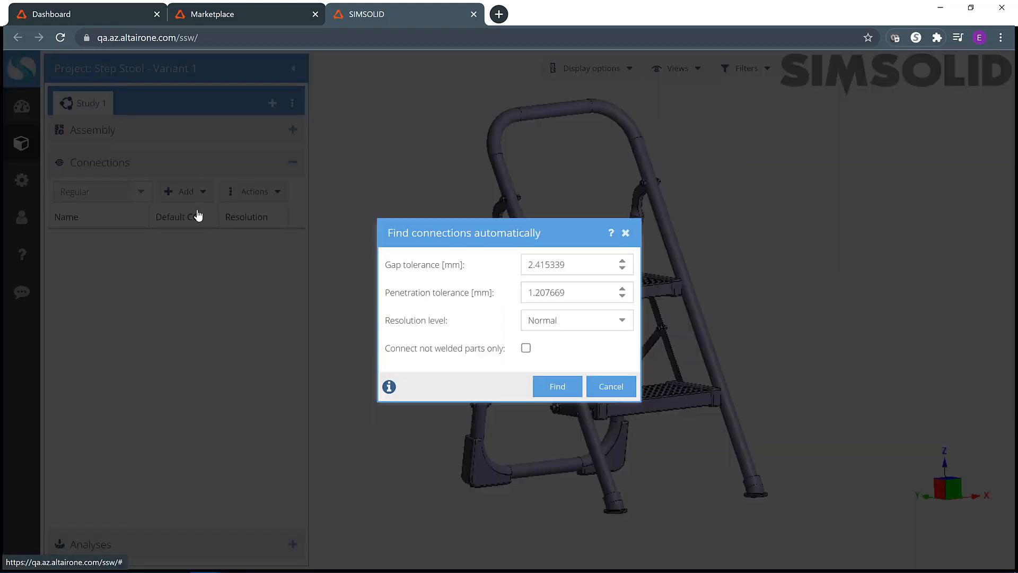
{"action": "left_click", "coordinate": [573, 268]}
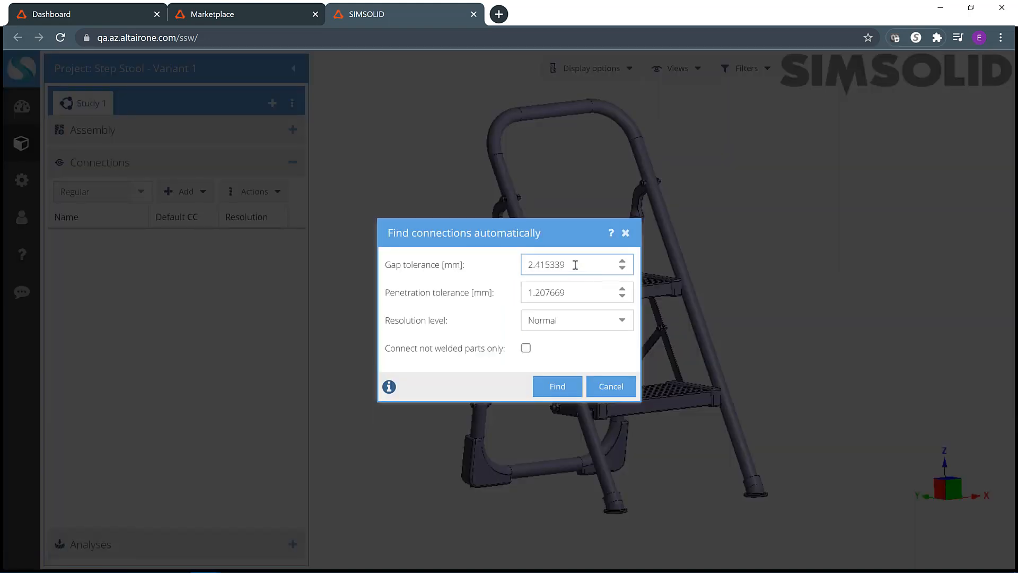
{"action": "double_click", "coordinate": [549, 264]}
{"action": "type", "text": "1"}
{"action": "double_click", "coordinate": [530, 292]}
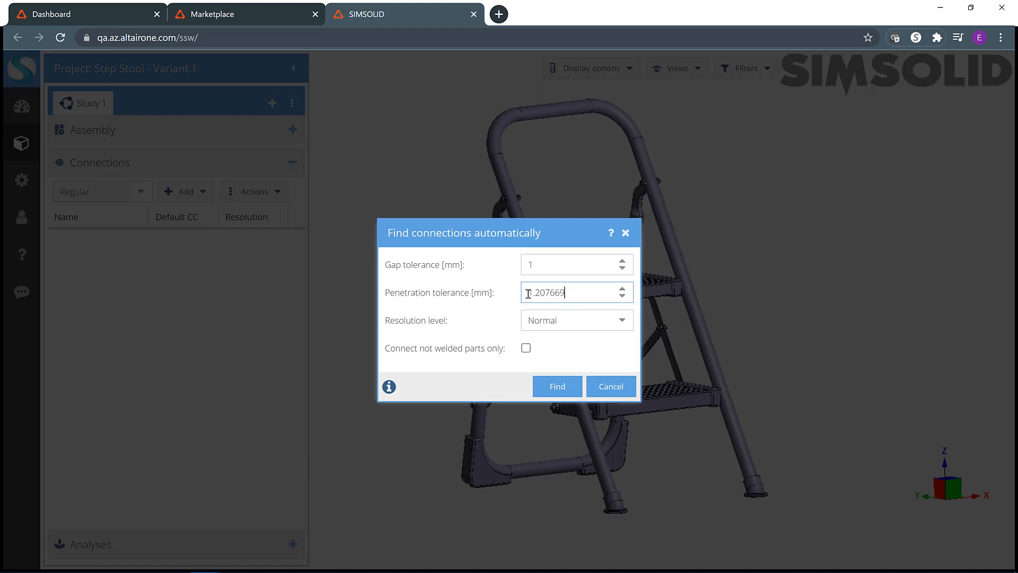
{"action": "type", "text": "1"}
{"action": "left_click", "coordinate": [557, 386]}
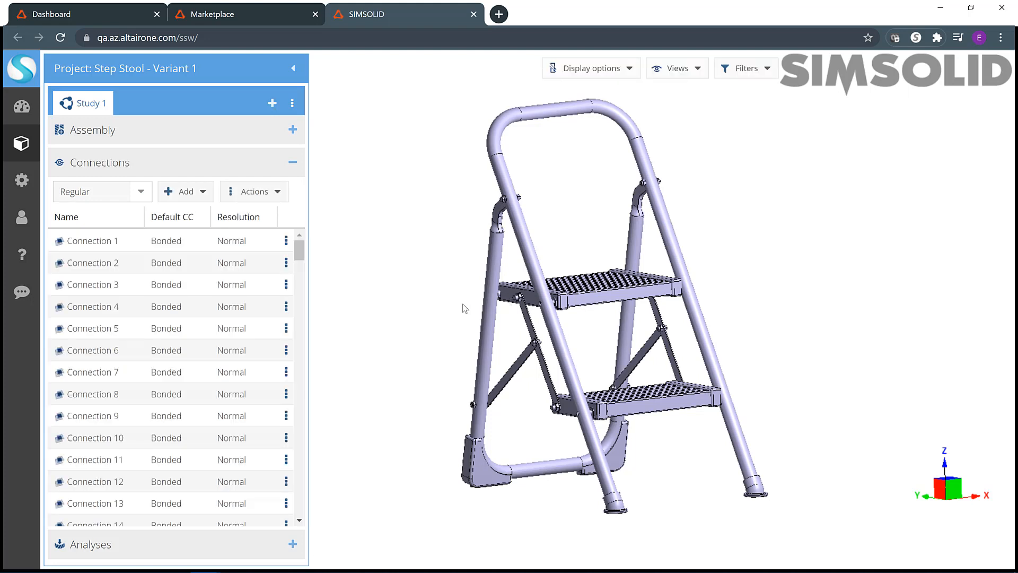
- Check the assembly for disconnected groups of parts
{"action": "left_click", "coordinate": [275, 192]}
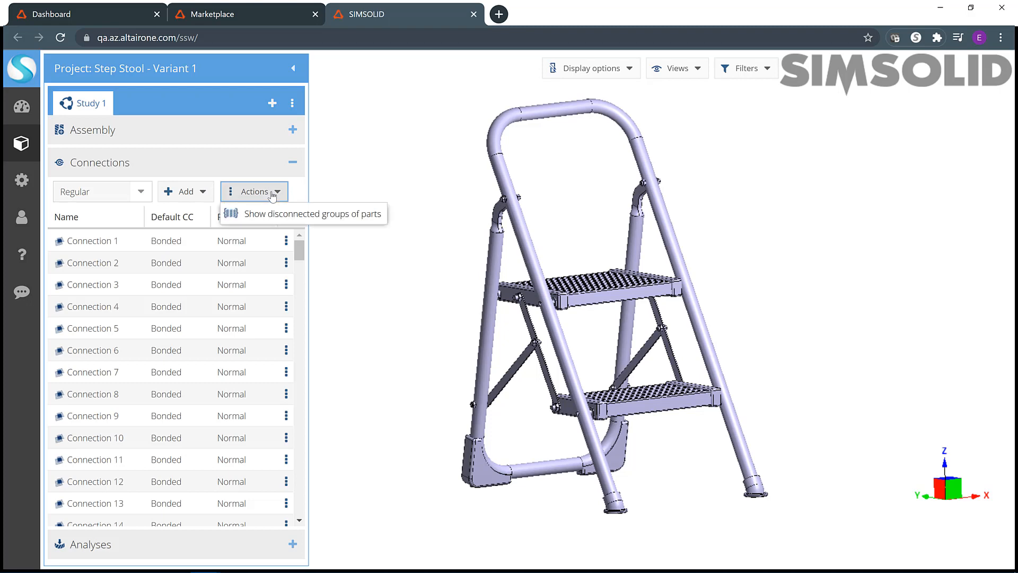
{"action": "left_click", "coordinate": [272, 213]}
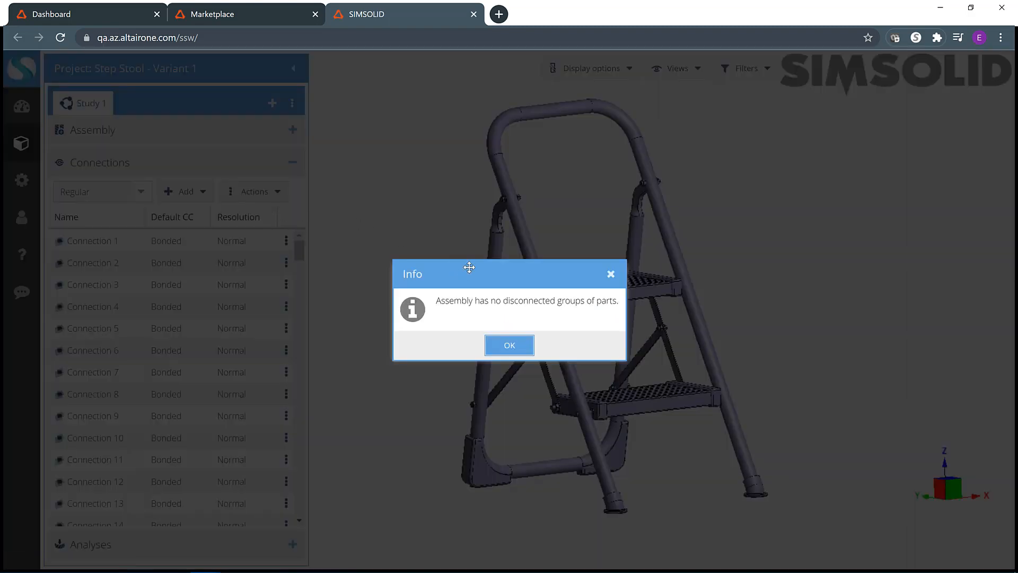
{"action": "left_click", "coordinate": [508, 346]}
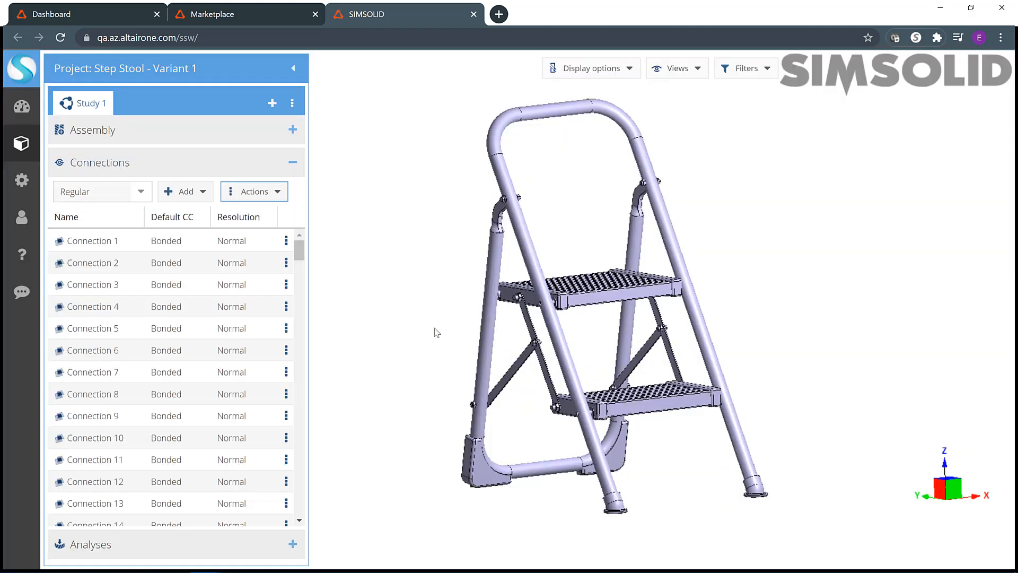
- Add a linear structural analysis to Study 1
{"action": "left_click", "coordinate": [190, 546]}
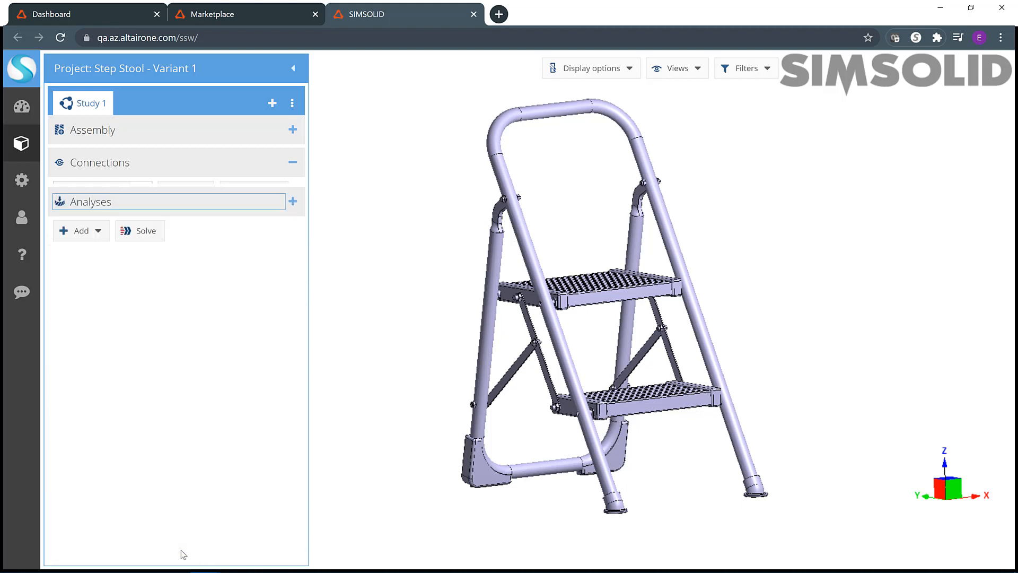
{"action": "left_click", "coordinate": [80, 224]}
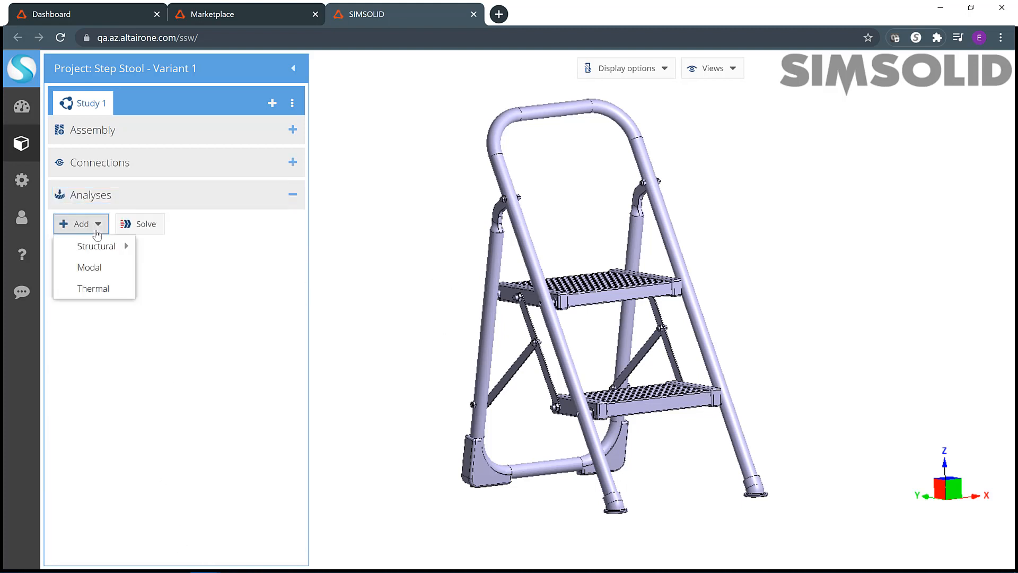
{"action": "mouse_move", "coordinate": [106, 246]}
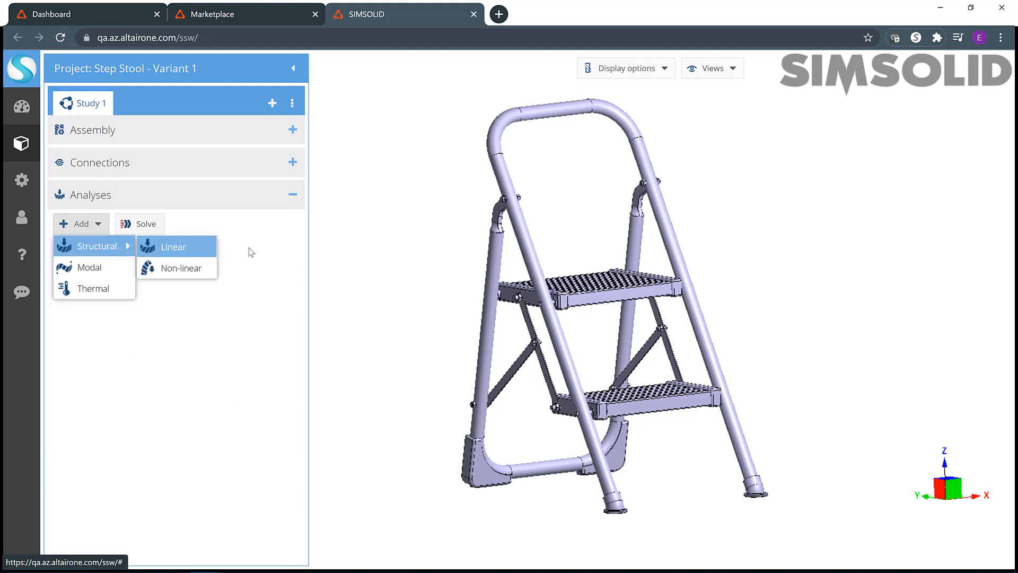
{"action": "left_click", "coordinate": [187, 254]}
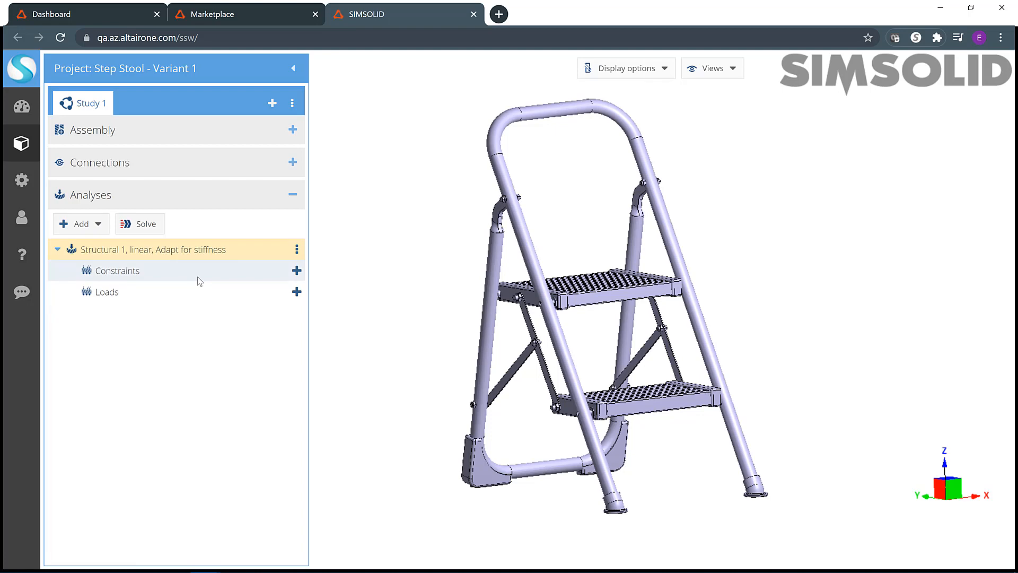
- Apply an immovable support to the bottom faces of both back feet and both front feet
{"action": "left_click_drag", "start_coordinate": [594, 340], "coordinate": [628, 376]}
{"action": "right_click_drag", "start_coordinate": [626, 373], "coordinate": [699, 348]}
{"action": "left_click_drag", "start_coordinate": [699, 347], "coordinate": [692, 311]}
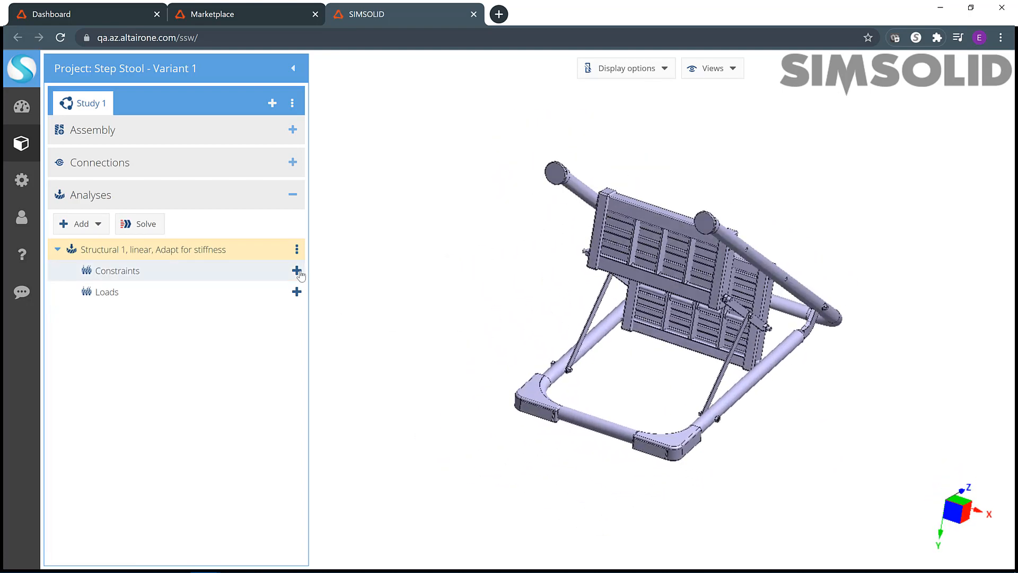
{"action": "left_click", "coordinate": [298, 272]}
{"action": "left_click", "coordinate": [326, 281]}
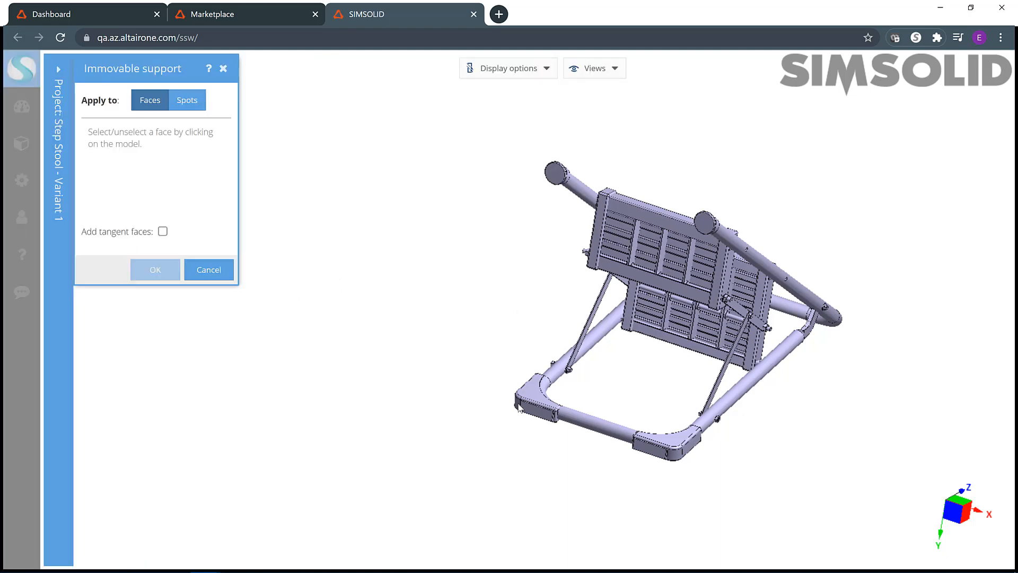
{"action": "scroll", "coordinate": [535, 417], "scroll_direction": "up", "scroll_amount": 3}
{"action": "left_click", "coordinate": [537, 416]}
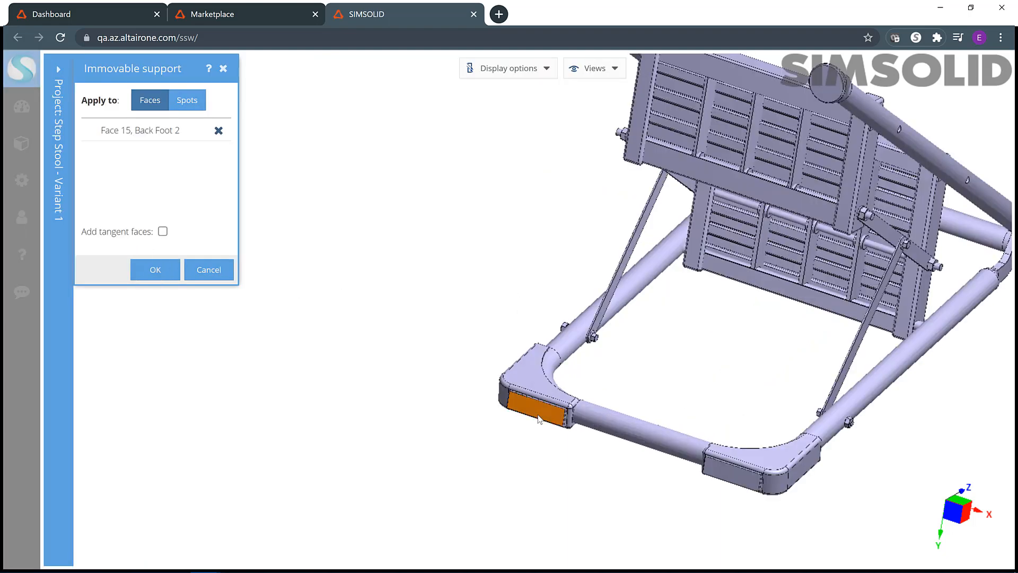
{"action": "left_click", "coordinate": [742, 465]}
{"action": "left_click_drag", "start_coordinate": [742, 465], "coordinate": [737, 370]}
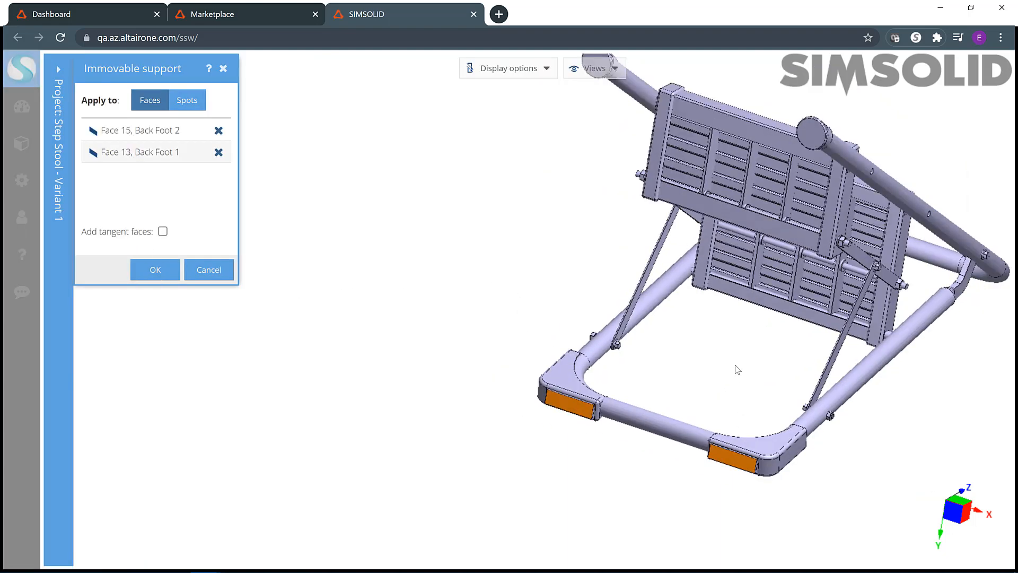
{"action": "left_click", "coordinate": [809, 138]}
{"action": "left_click_drag", "start_coordinate": [810, 138], "coordinate": [661, 193]}
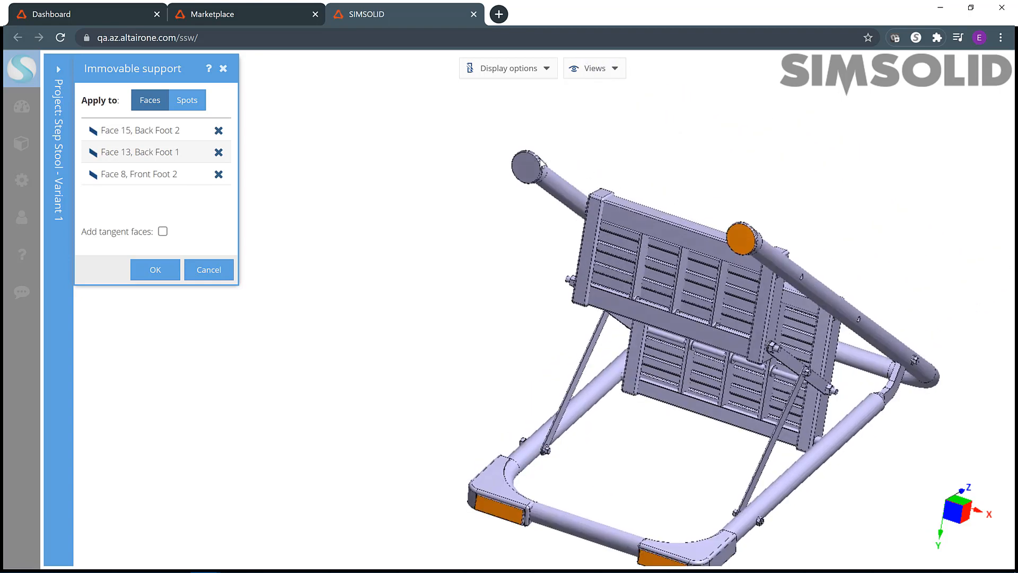
{"action": "left_click", "coordinate": [530, 169]}
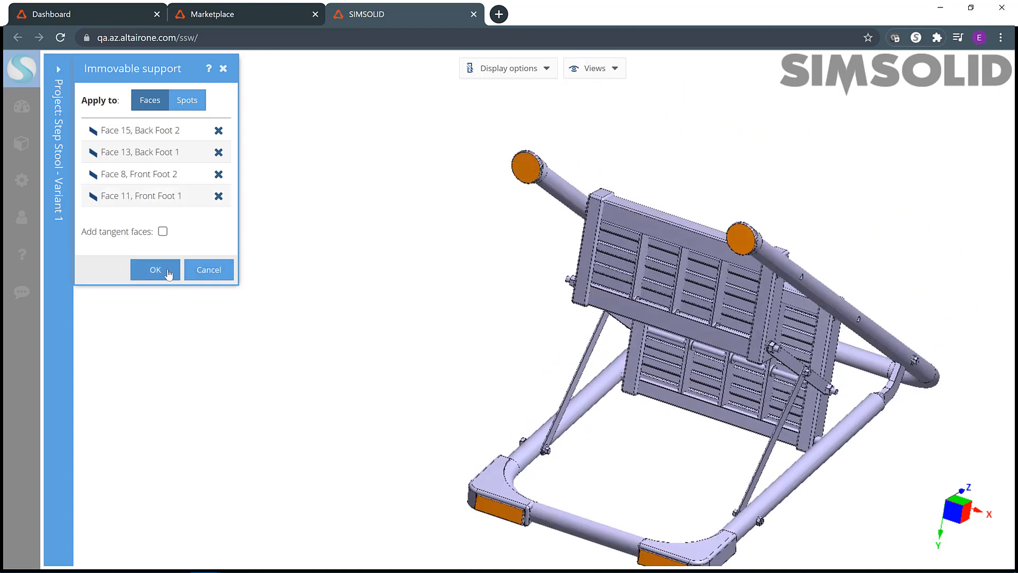
{"action": "left_click", "coordinate": [164, 278]}
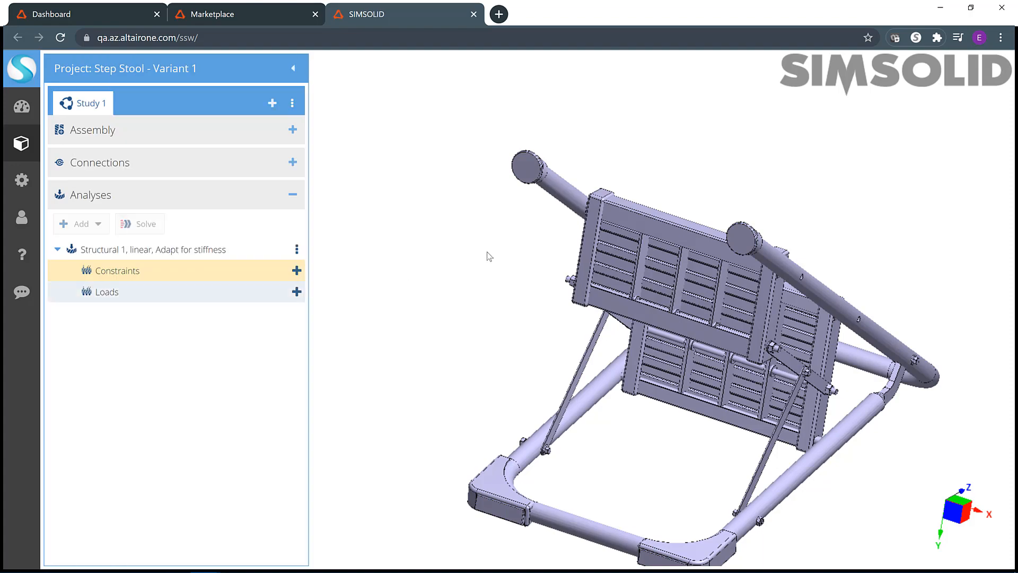
- Start a force/displacement load and select the raised tread faces on top of the upper Large sheetmetal step
{"action": "left_click_drag", "start_coordinate": [486, 254], "coordinate": [363, 346]}
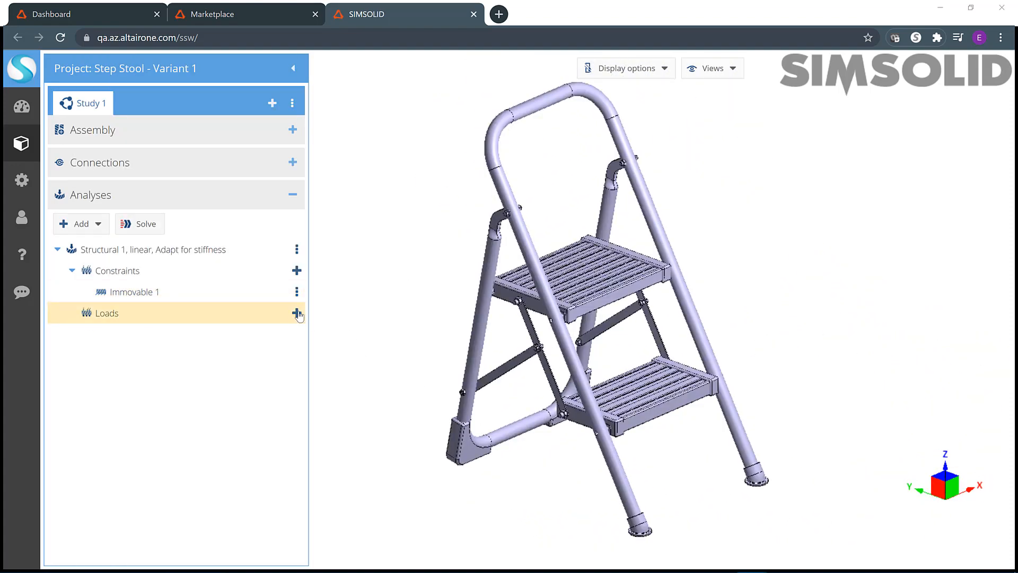
{"action": "left_click", "coordinate": [297, 313]}
{"action": "left_click", "coordinate": [337, 344]}
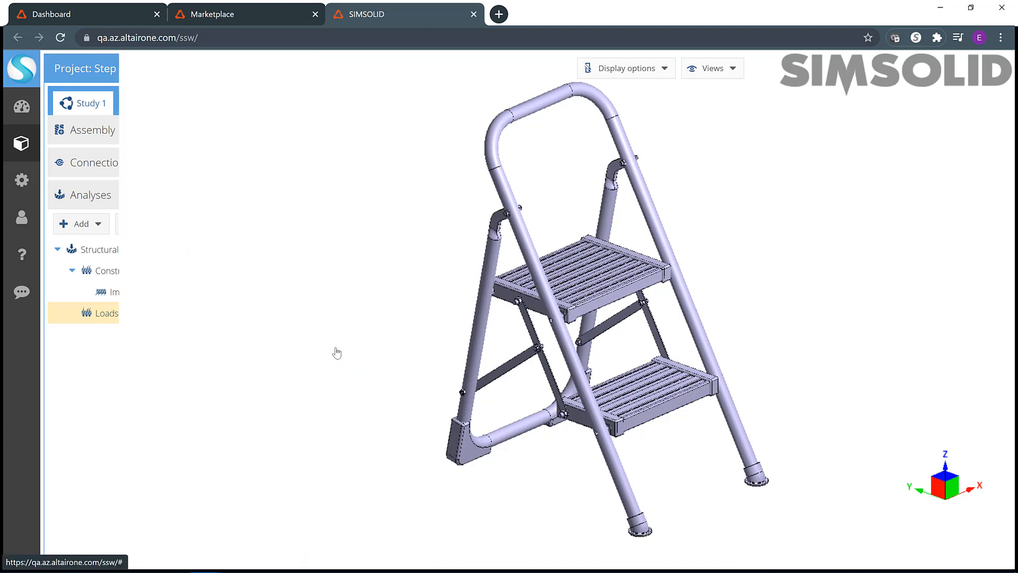
{"action": "scroll", "coordinate": [577, 296], "scroll_direction": "up", "scroll_amount": 8}
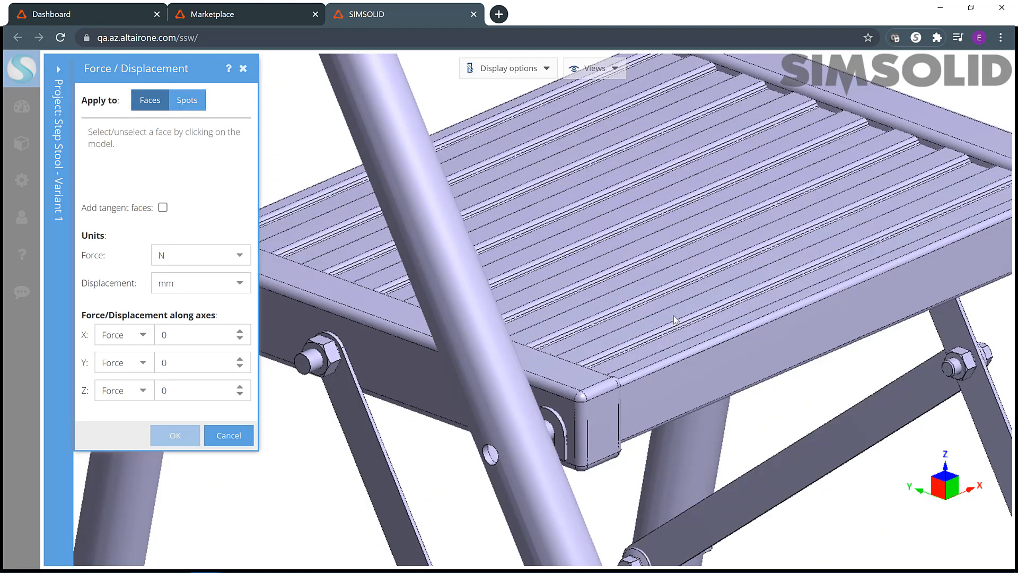
{"action": "left_click", "coordinate": [671, 310]}
{"action": "left_click", "coordinate": [661, 276]}
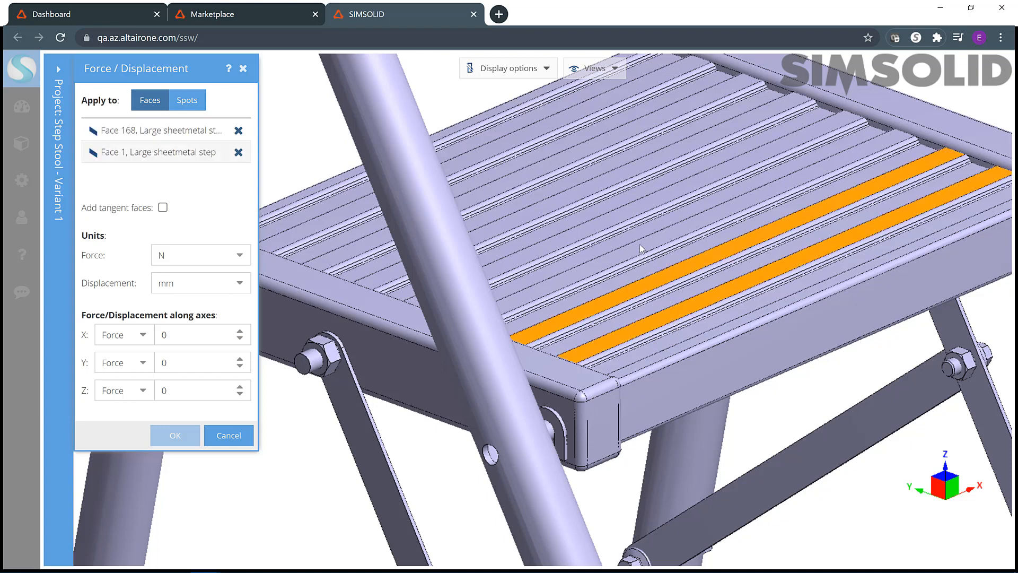
{"action": "left_click", "coordinate": [640, 243]}
{"action": "left_click", "coordinate": [593, 203]}
{"action": "left_click", "coordinate": [557, 205]}
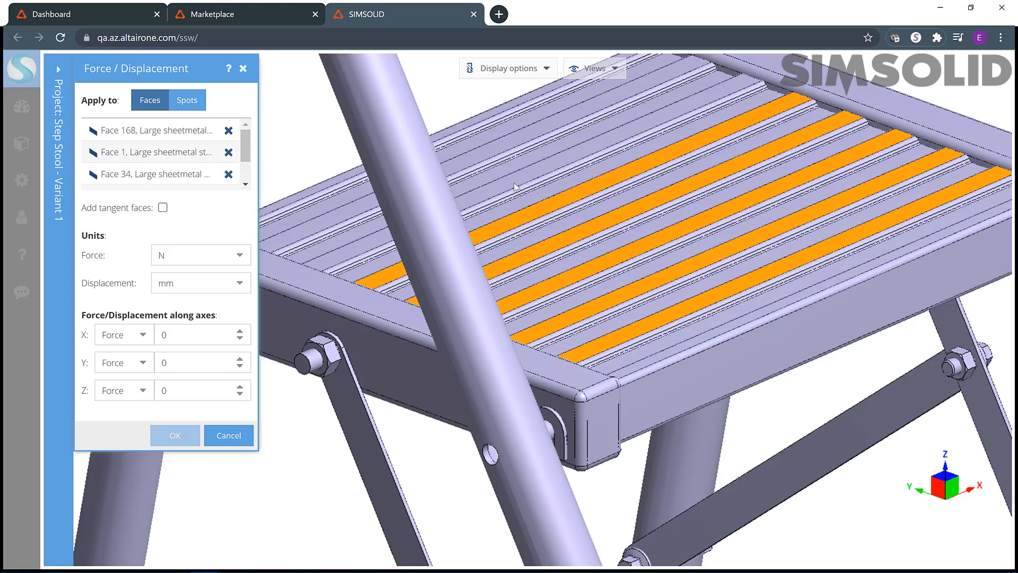
{"action": "left_click", "coordinate": [513, 183]}
{"action": "left_click", "coordinate": [495, 148]}
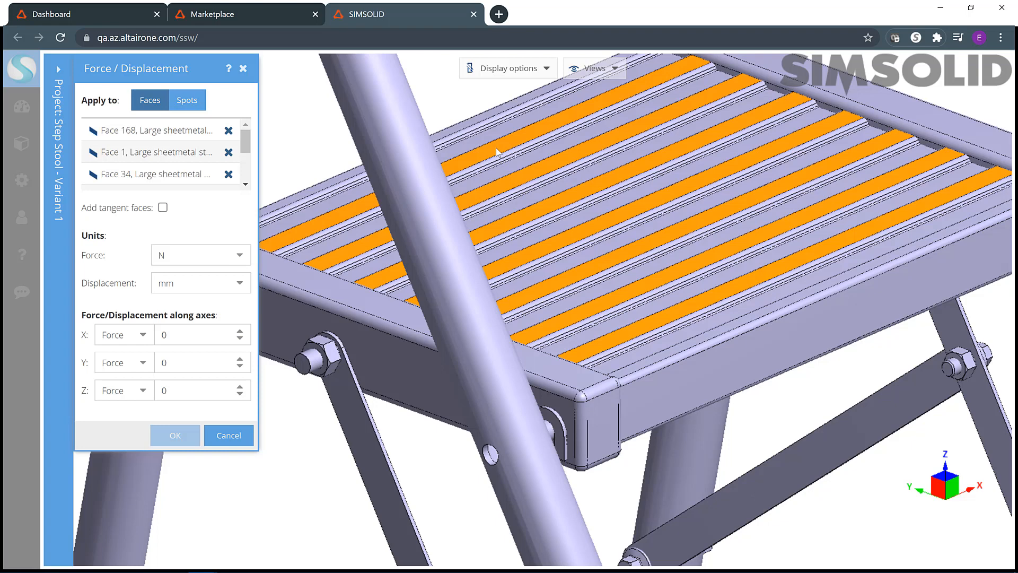
{"action": "left_click", "coordinate": [717, 334]}
- Set the load on the upper step to a force of -1000 N along Z and apply it
{"action": "left_click", "coordinate": [174, 391]}
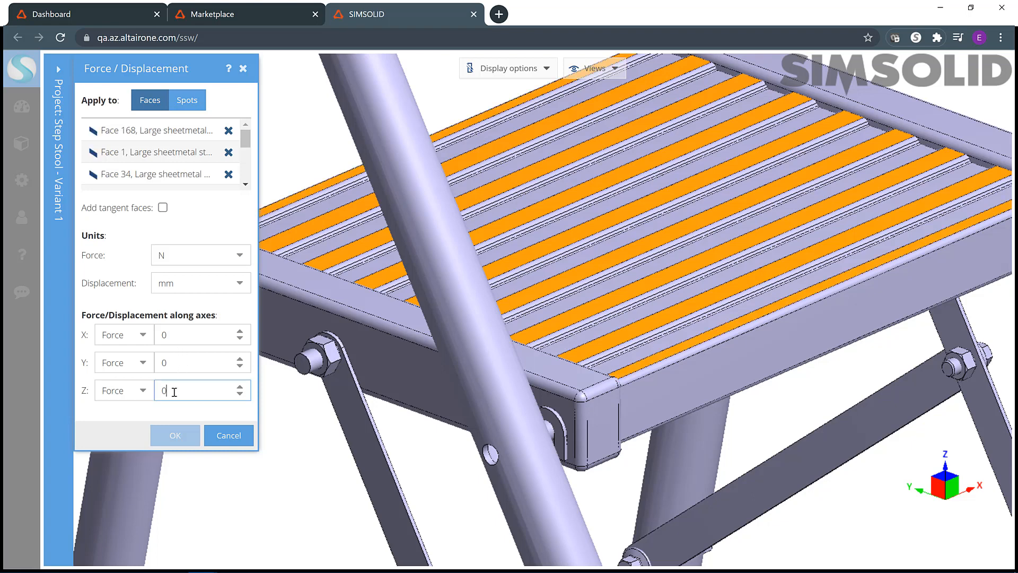
{"action": "type", "text": "-1000"}
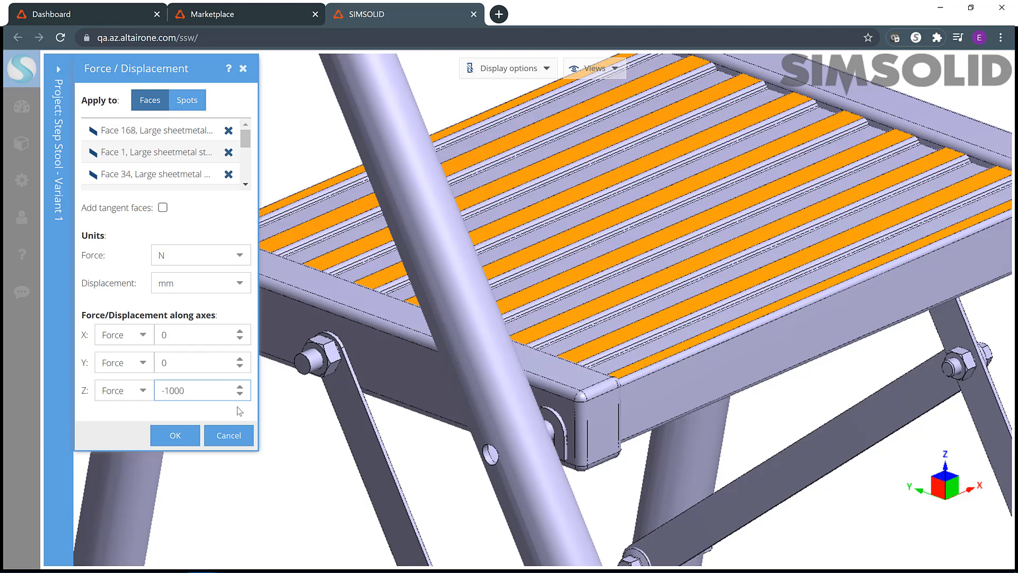
{"action": "scroll", "coordinate": [347, 401], "scroll_direction": "up", "scroll_amount": 3}
{"action": "left_click", "coordinate": [175, 435]}
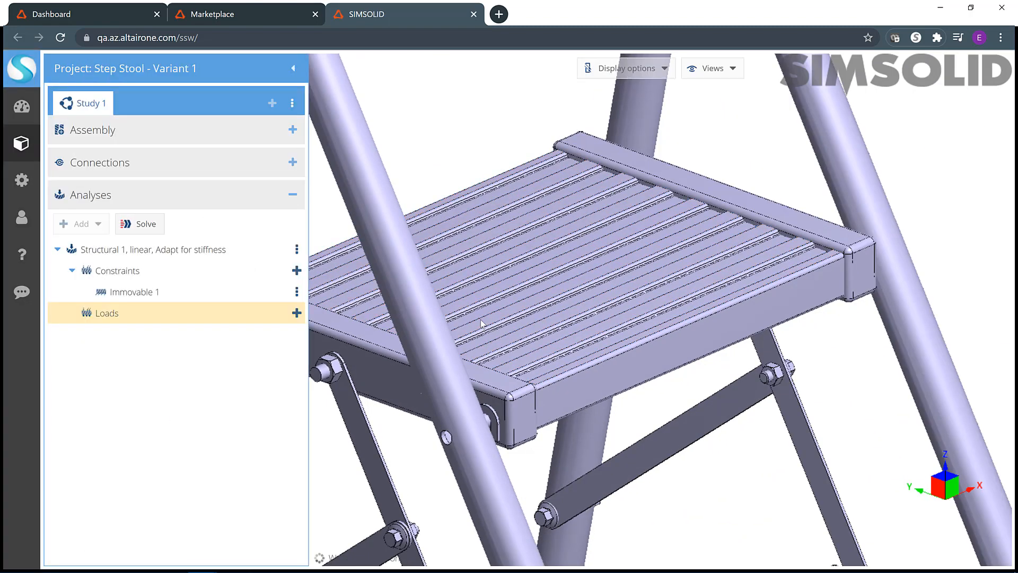
- Copy the Structural 1 analysis together with its constraints and loads
{"action": "scroll", "coordinate": [484, 327], "scroll_direction": "down", "scroll_amount": 3}
{"action": "scroll", "coordinate": [501, 323], "scroll_direction": "down", "scroll_amount": 5}
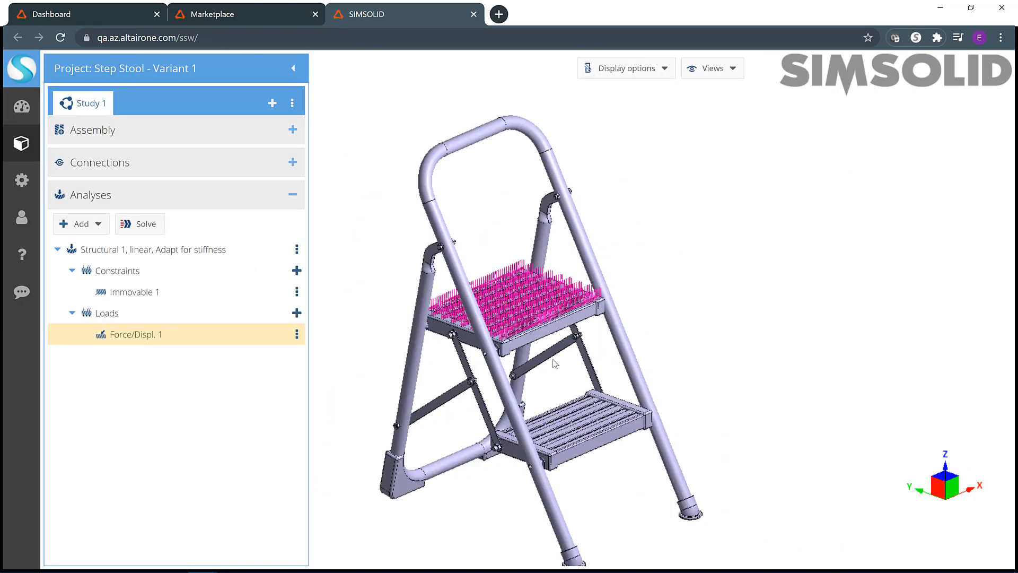
{"action": "left_click_drag", "start_coordinate": [553, 359], "coordinate": [545, 339]}
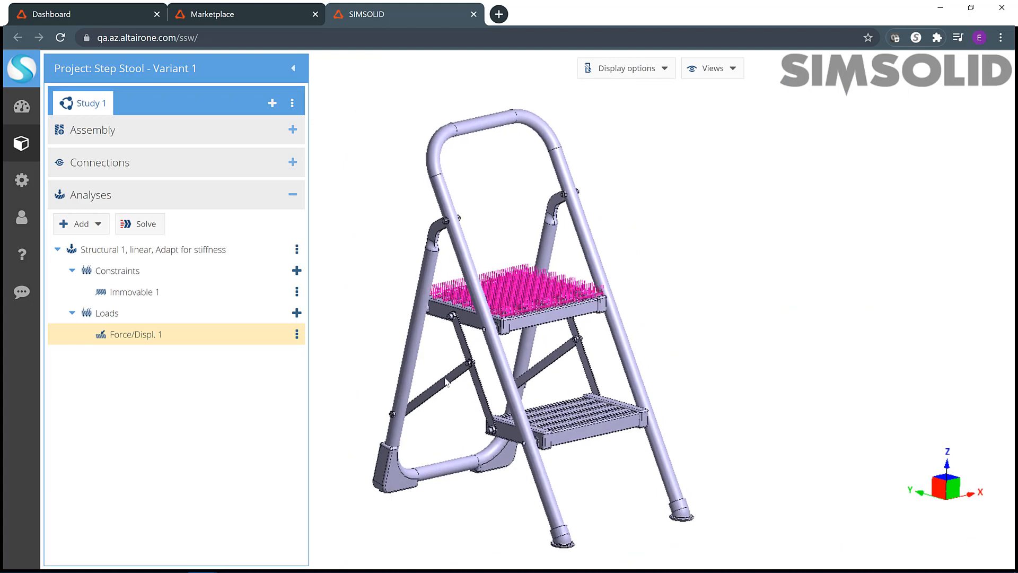
{"action": "right_click", "coordinate": [162, 255]}
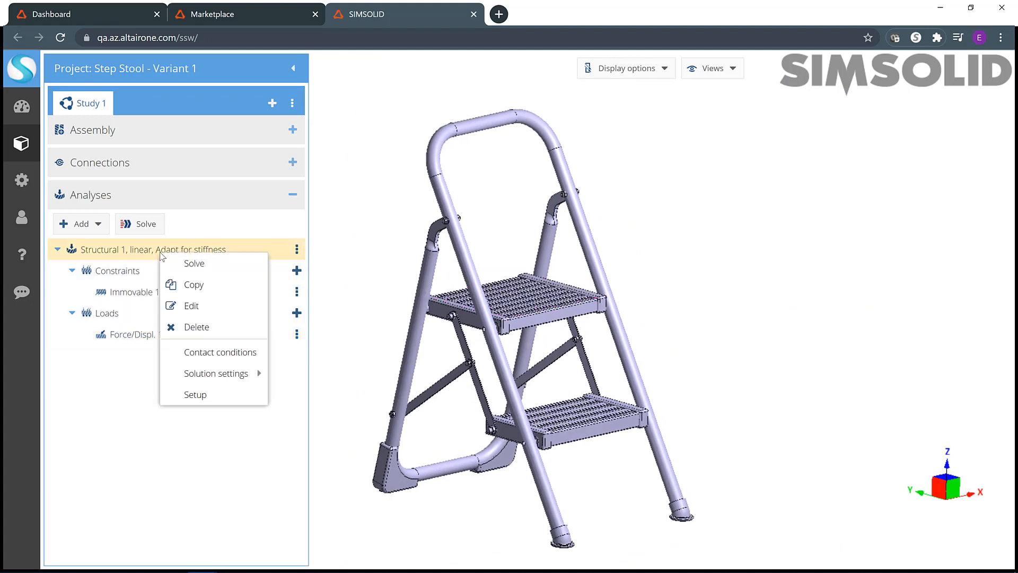
{"action": "left_click", "coordinate": [219, 286]}
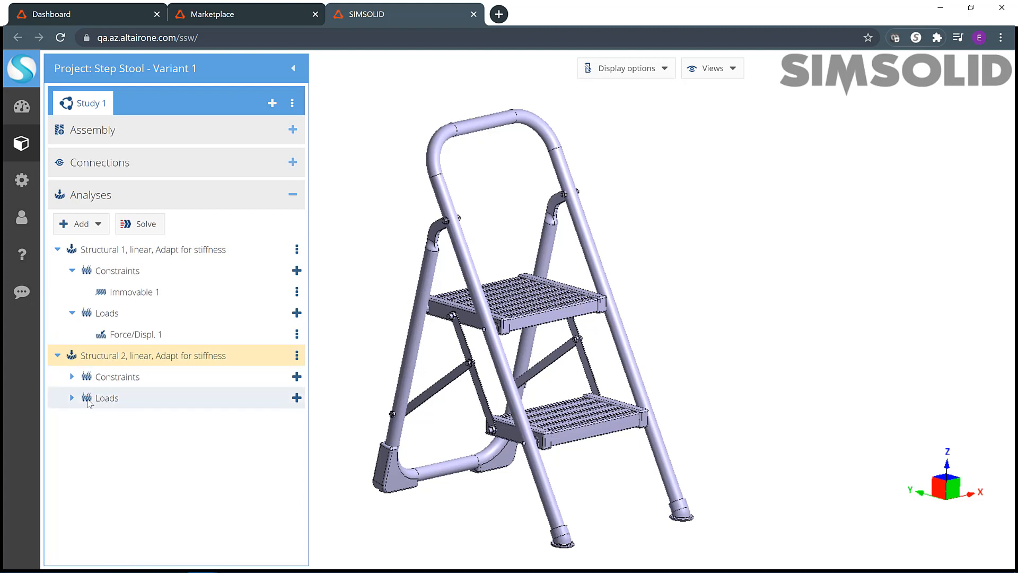
- Edit the copied force load in Structural 2 and remove all of the Large sheetmetal step faces from it
{"action": "left_click", "coordinate": [72, 398]}
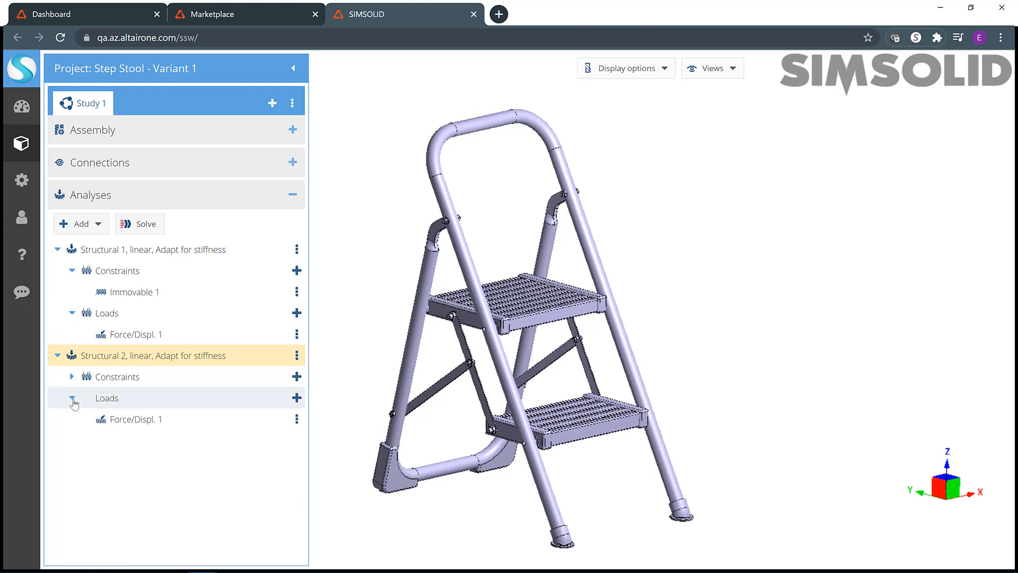
{"action": "left_click", "coordinate": [144, 425]}
{"action": "double_click", "coordinate": [171, 425]}
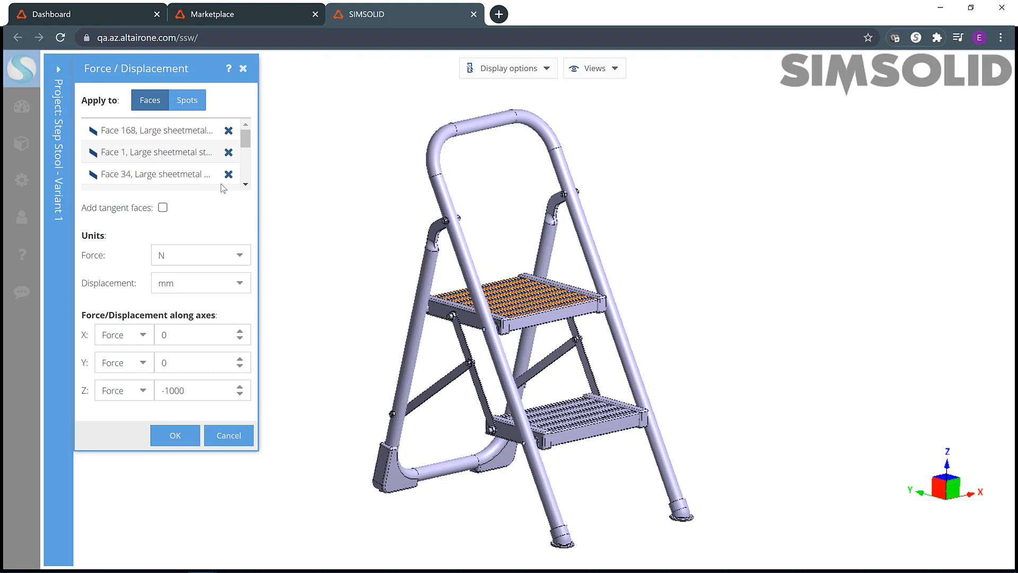
{"action": "left_click", "coordinate": [228, 131]}
{"action": "left_click", "coordinate": [229, 133]}
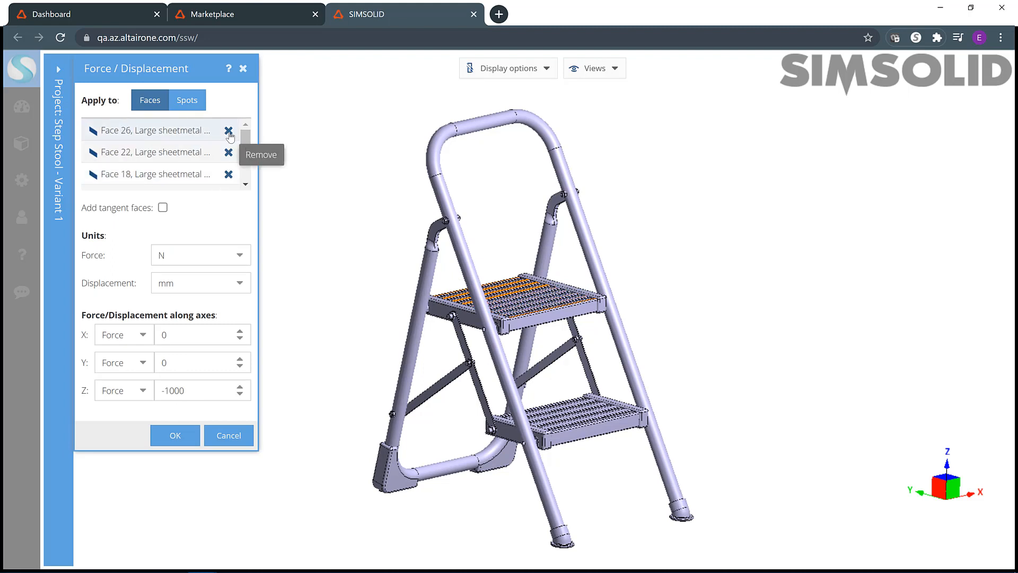
{"action": "left_click", "coordinate": [230, 133]}
{"action": "left_click", "coordinate": [229, 132]}
{"action": "left_click", "coordinate": [237, 132]}
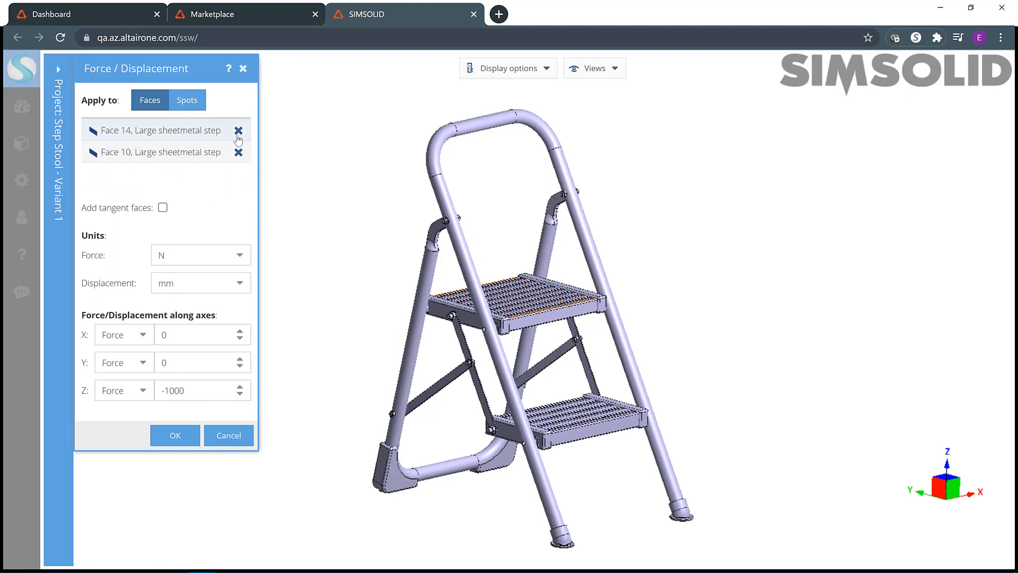
{"action": "left_click", "coordinate": [238, 131]}
{"action": "left_click", "coordinate": [238, 131]}
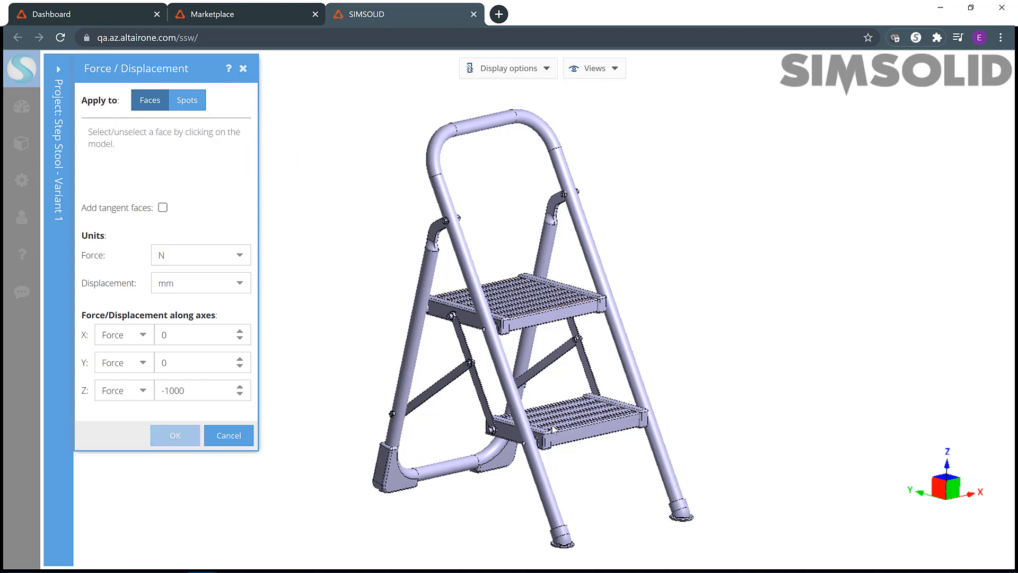
- Assign the Structural 2 load to the raised tread faces of the lower Small sheetmetal step, keeping -1000 N along Z, and apply it
{"action": "scroll", "coordinate": [553, 428], "scroll_direction": "up", "scroll_amount": 10}
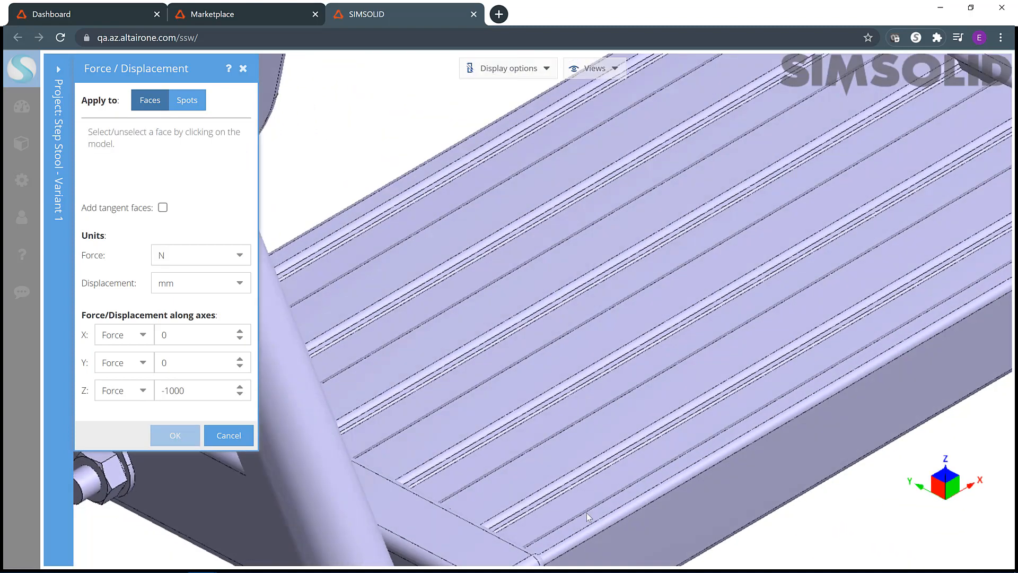
{"action": "left_click", "coordinate": [594, 516]}
{"action": "left_click", "coordinate": [554, 456]}
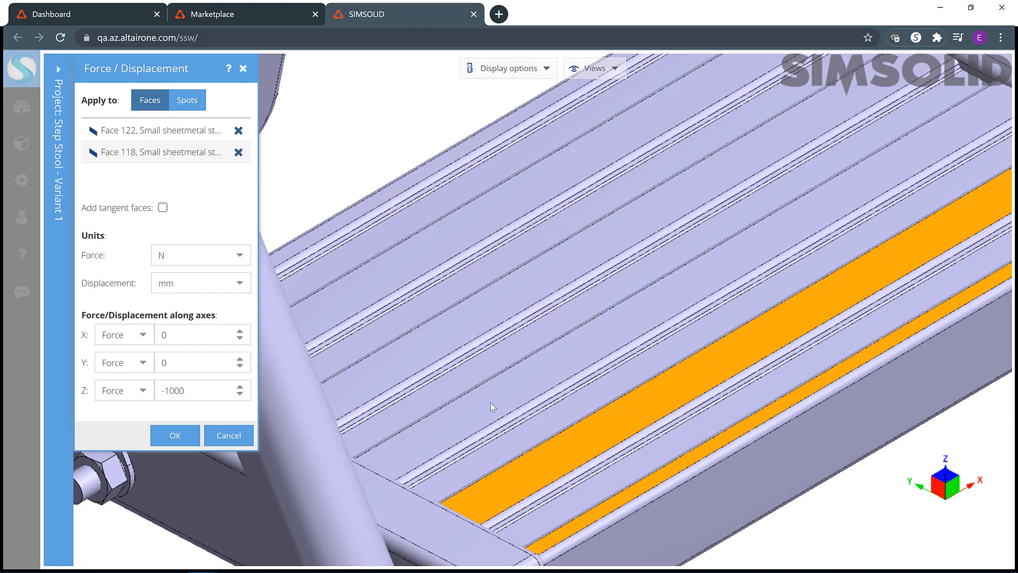
{"action": "left_click", "coordinate": [490, 403]}
{"action": "left_click", "coordinate": [447, 340]}
{"action": "left_click", "coordinate": [399, 287]}
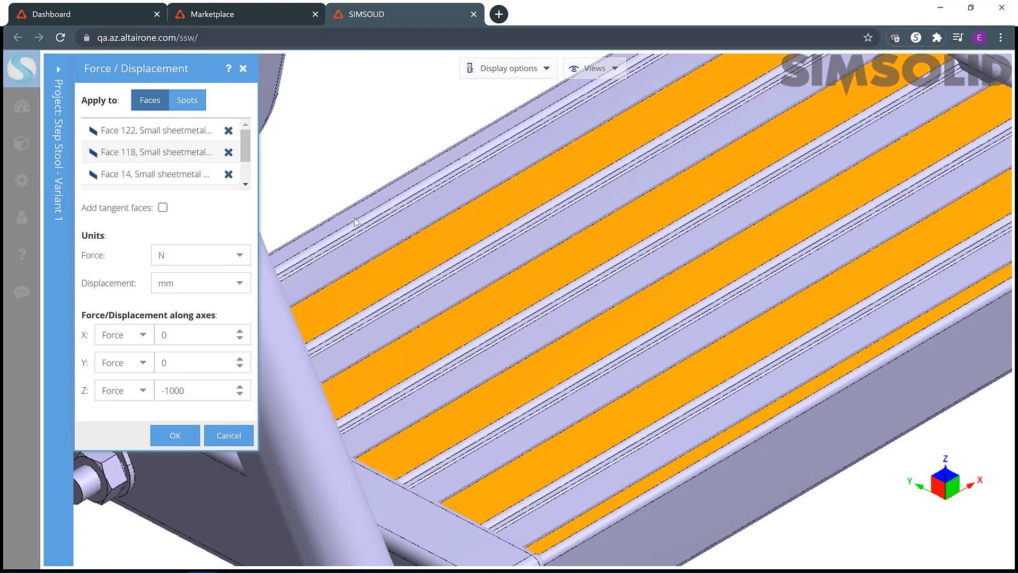
{"action": "left_click", "coordinate": [357, 216]}
{"action": "double_click", "coordinate": [188, 392]}
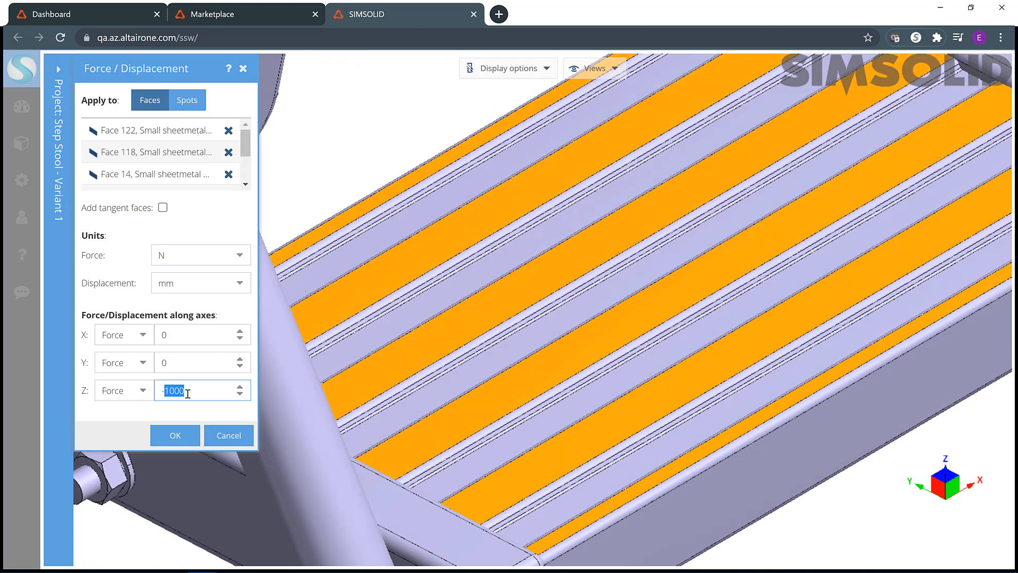
{"action": "left_click", "coordinate": [177, 436]}
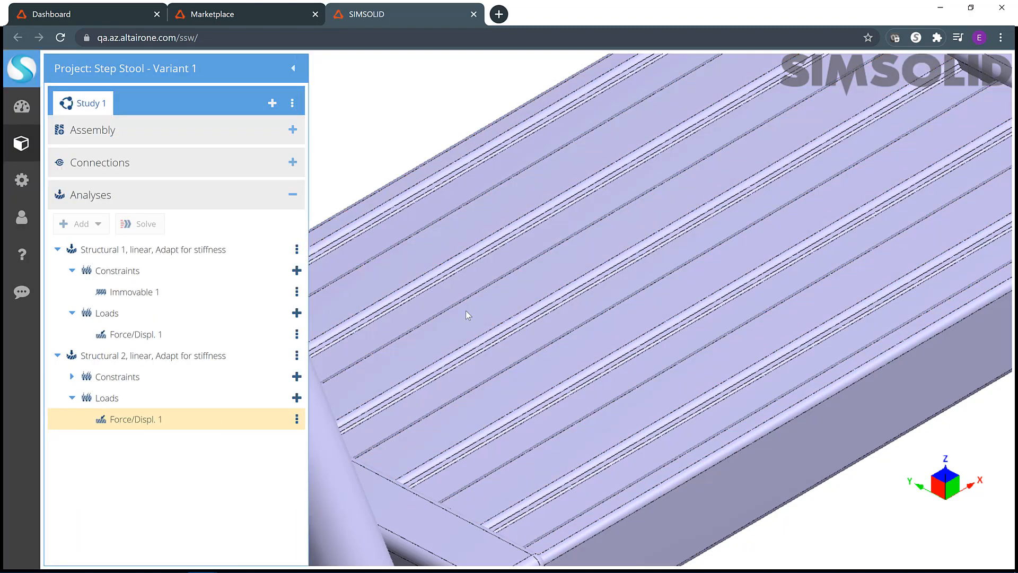
- Check the load placement on the lower step for Structural 2 and on the upper step for Structural 1
{"action": "scroll", "coordinate": [466, 310], "scroll_direction": "down", "scroll_amount": 10}
{"action": "left_click_drag", "start_coordinate": [497, 334], "coordinate": [478, 297]}
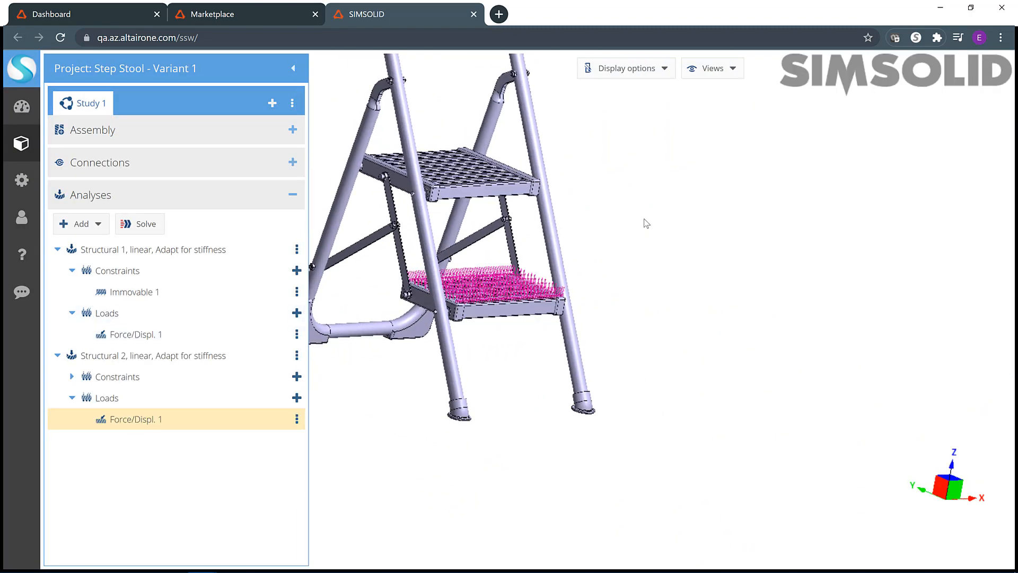
{"action": "right_click_drag", "start_coordinate": [647, 223], "coordinate": [727, 307]}
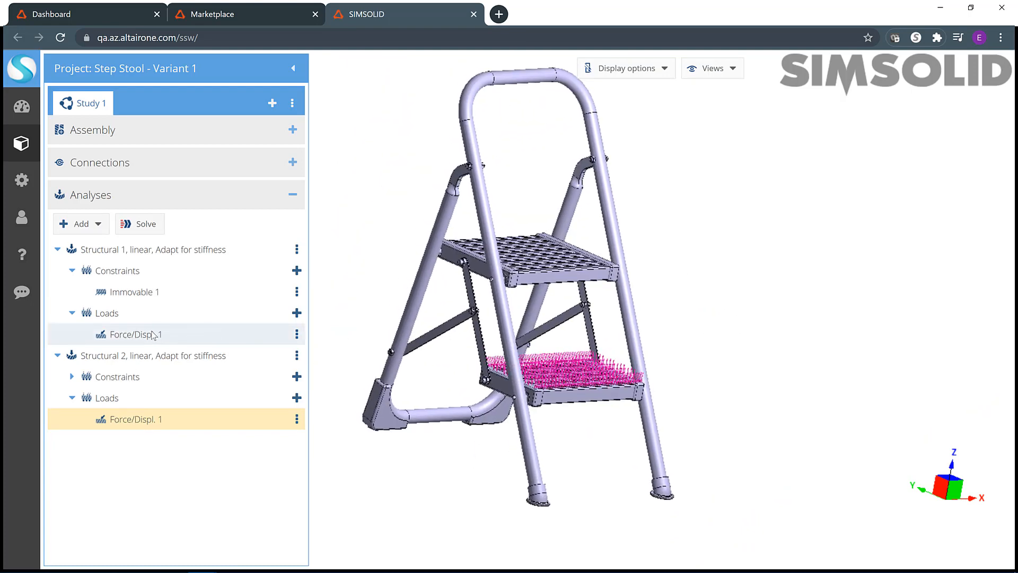
{"action": "double_click", "coordinate": [151, 335]}
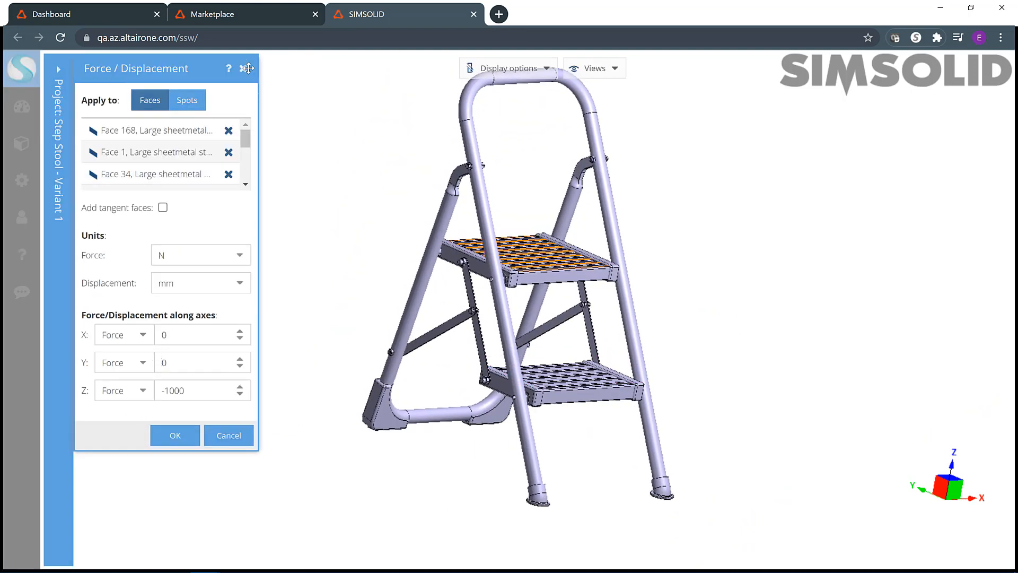
{"action": "left_click", "coordinate": [248, 70]}
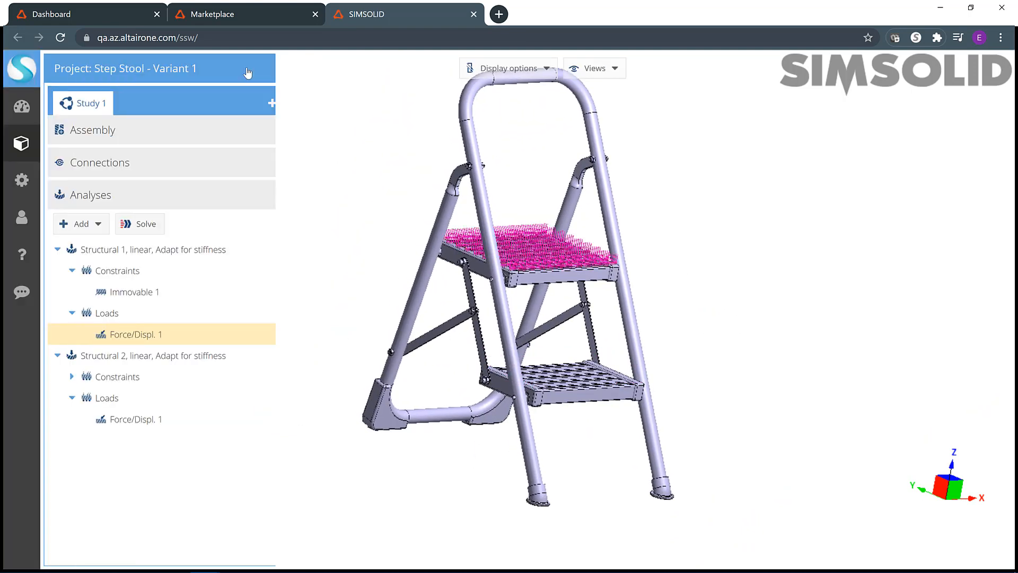
- Solve both structural analyses in Study 1
{"action": "left_click", "coordinate": [142, 225]}
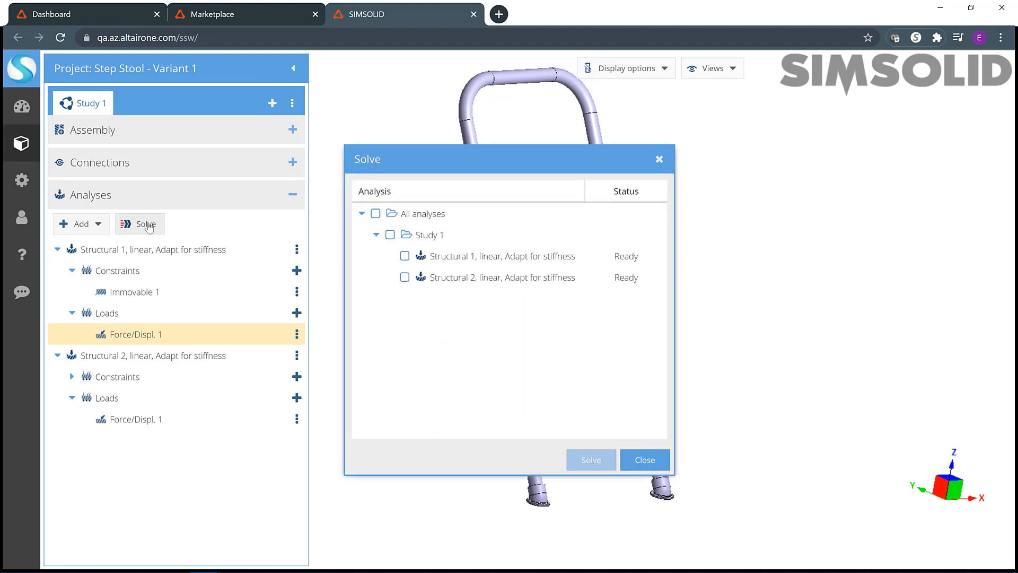
{"action": "left_click", "coordinate": [391, 235]}
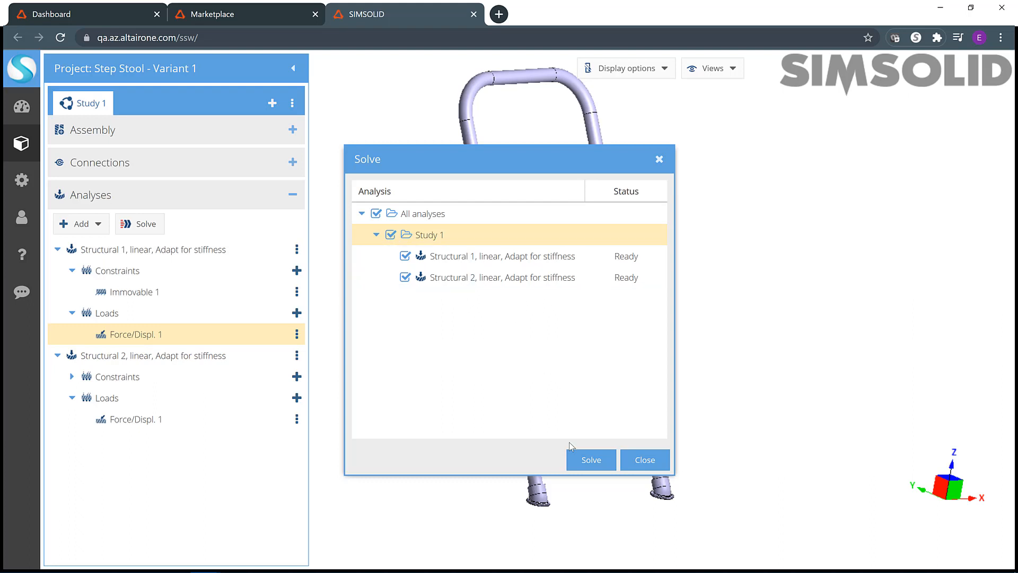
{"action": "left_click", "coordinate": [592, 467]}
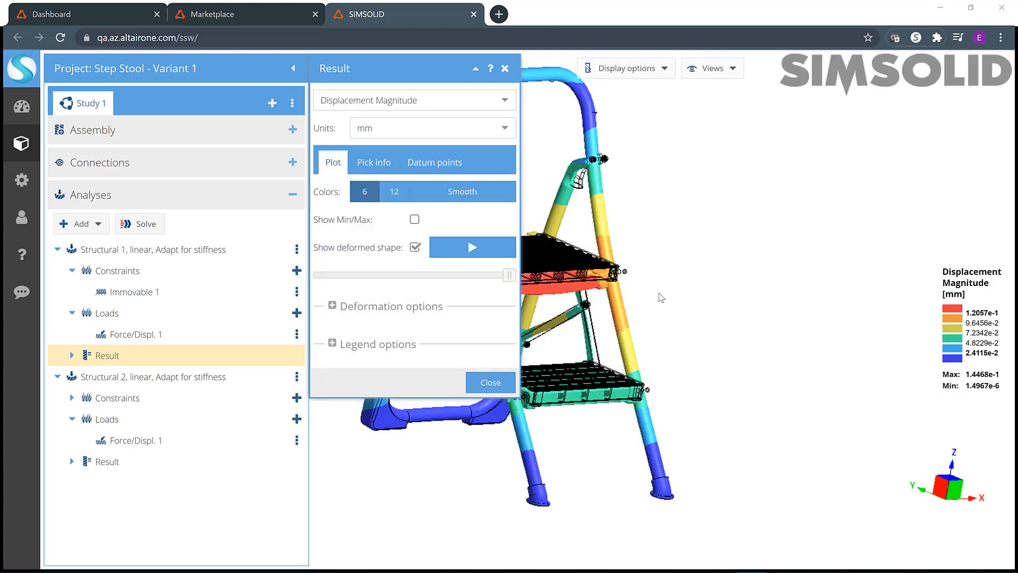
- Animate the deformed shape of the Structural 1 displacement magnitude result and view it from different angles
{"action": "right_click_drag", "start_coordinate": [659, 295], "coordinate": [810, 302]}
{"action": "left_click_drag", "start_coordinate": [811, 281], "coordinate": [817, 253]}
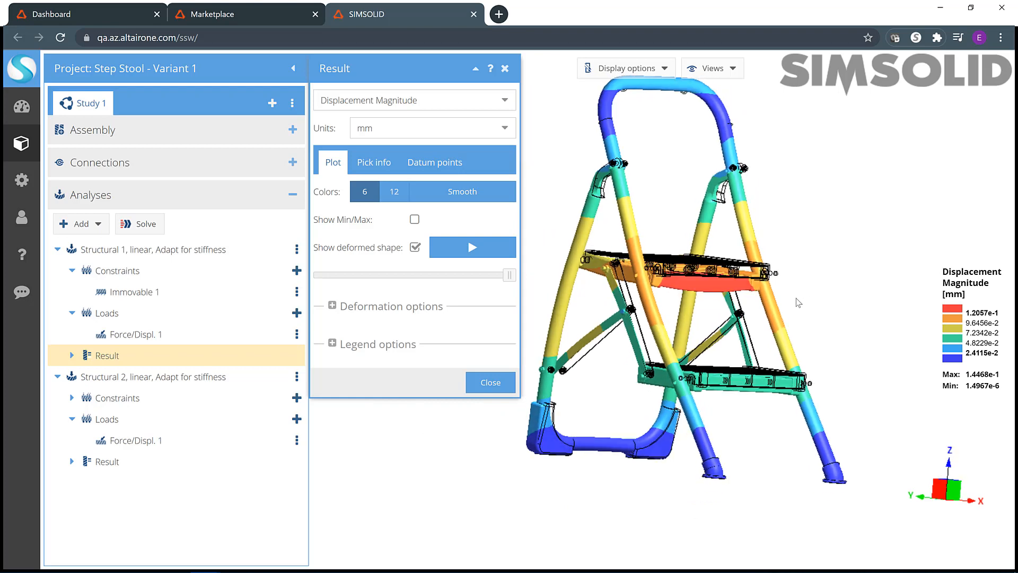
{"action": "left_click", "coordinate": [478, 254]}
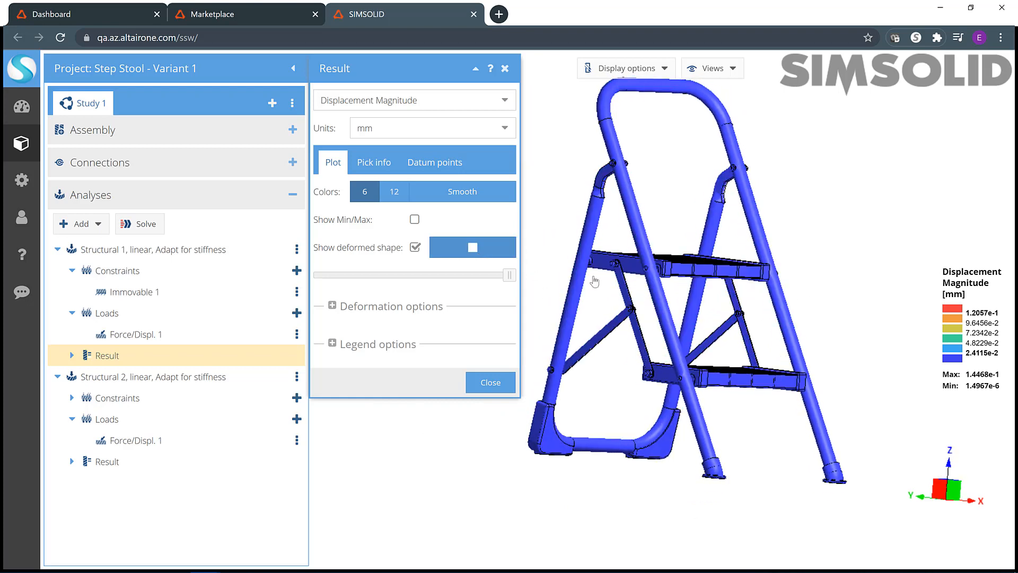
{"action": "left_click_drag", "start_coordinate": [603, 331], "coordinate": [610, 357]}
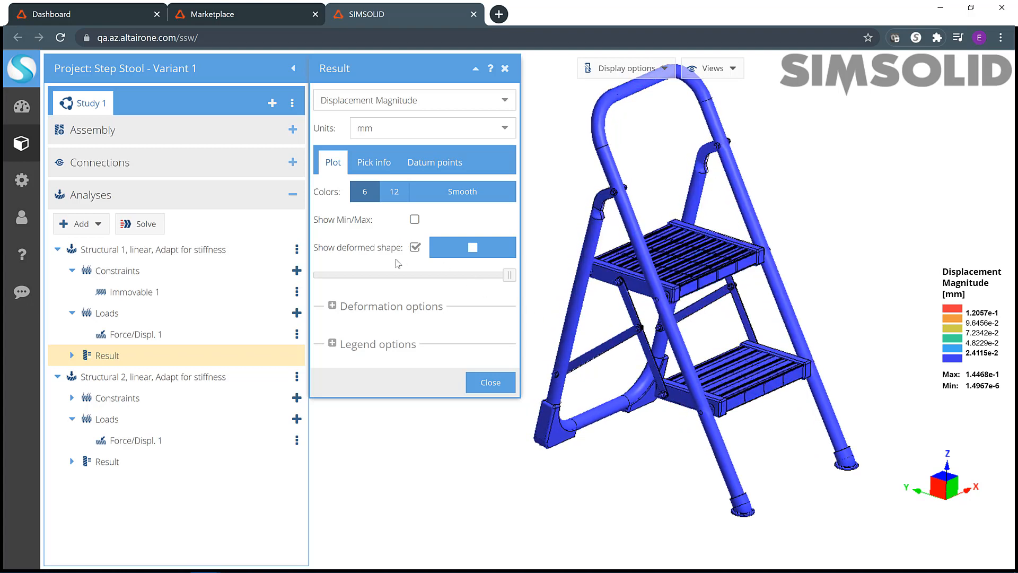
- Hide the edges in the deformation options and set the result plot to 12 colors
{"action": "left_click", "coordinate": [340, 306]}
{"action": "left_click", "coordinate": [405, 333]}
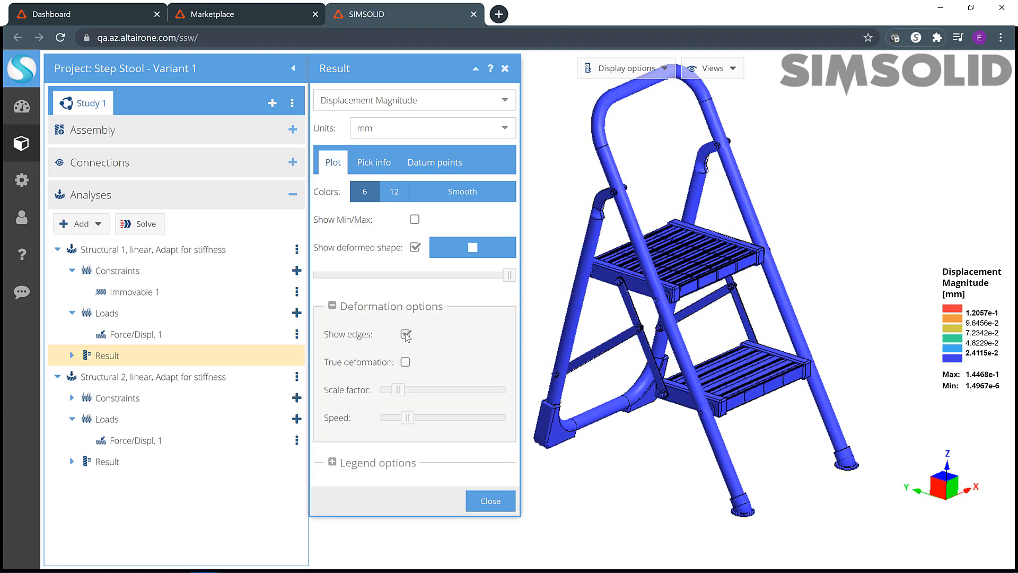
{"action": "left_click", "coordinate": [404, 191]}
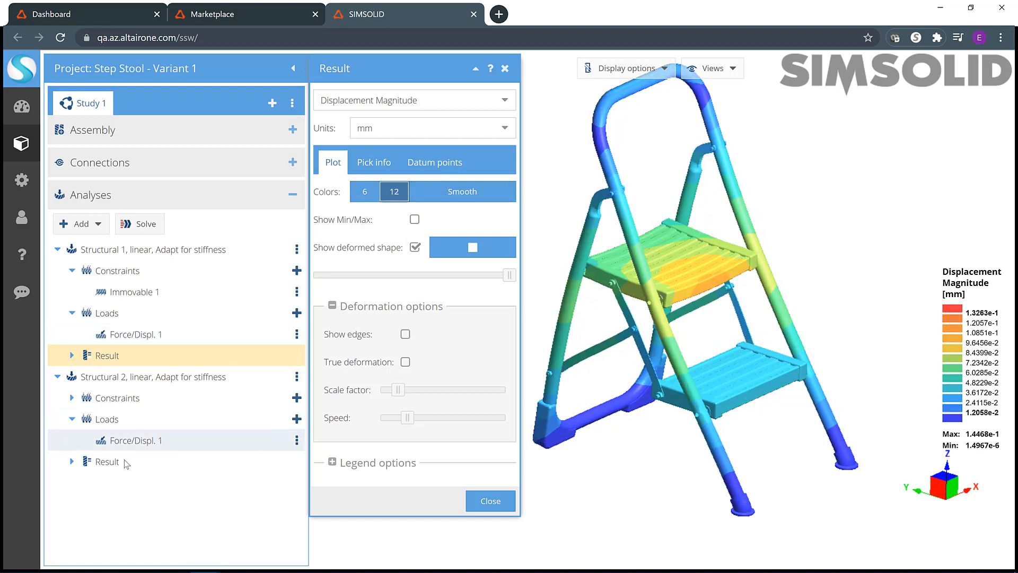
- Display the Structural 2 displacement result with Min/Max labels and stop the deformation animation
{"action": "left_click", "coordinate": [106, 461]}
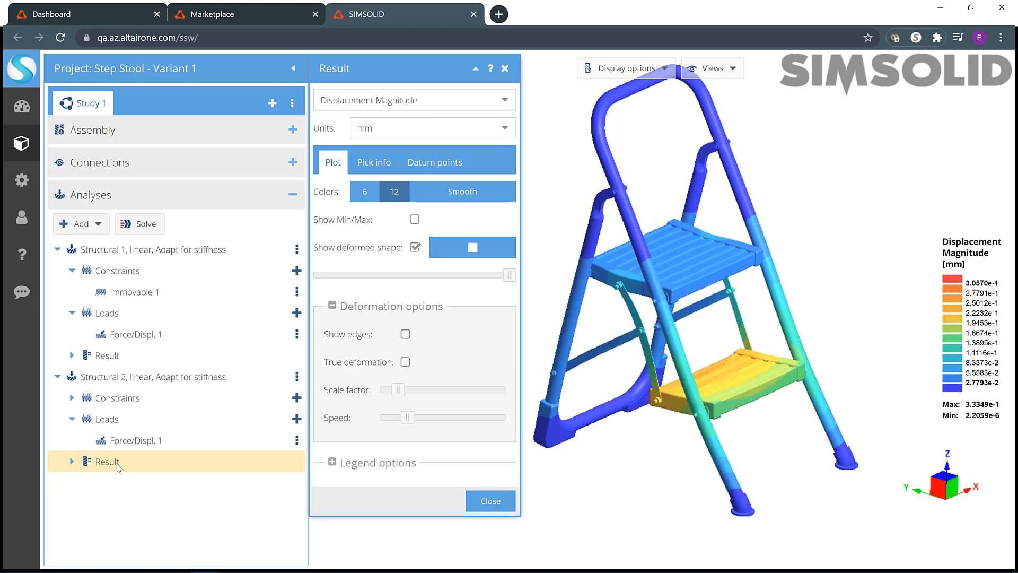
{"action": "left_click", "coordinate": [415, 219]}
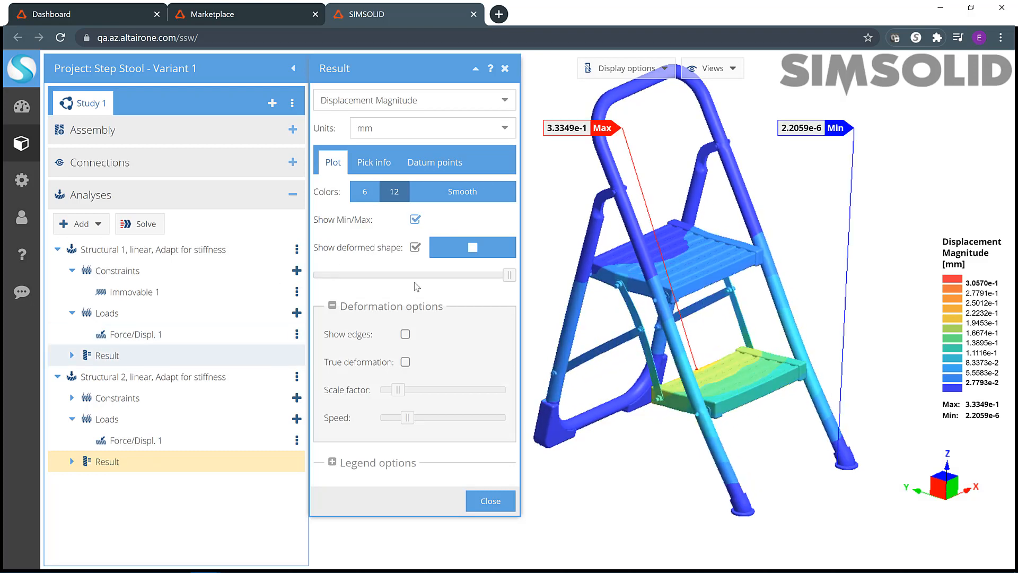
{"action": "left_click", "coordinate": [445, 256]}
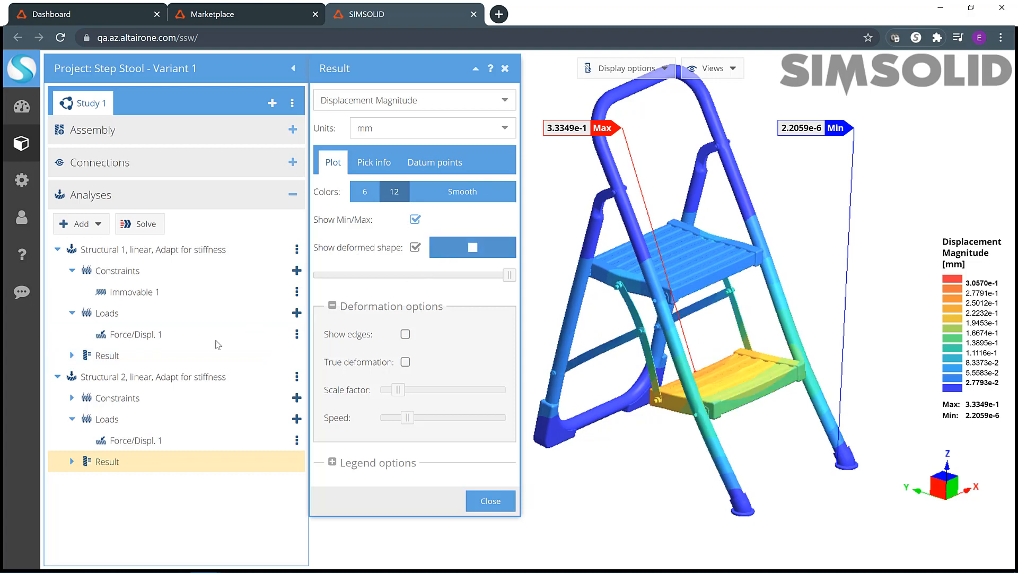
- Compare the maximum displacements of Structural 1 and Structural 2, and close the results
{"action": "left_click", "coordinate": [137, 364]}
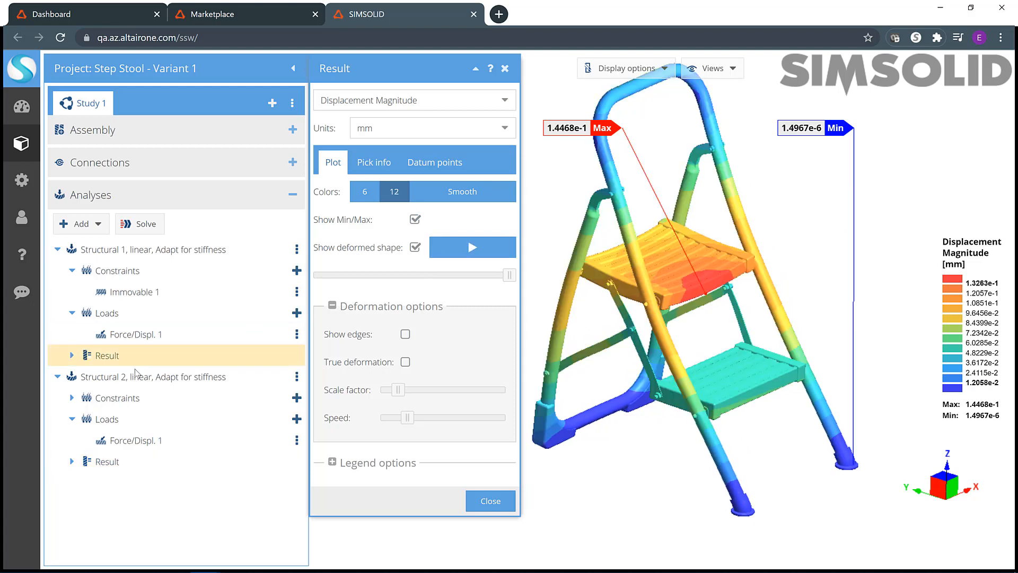
{"action": "left_click", "coordinate": [132, 465]}
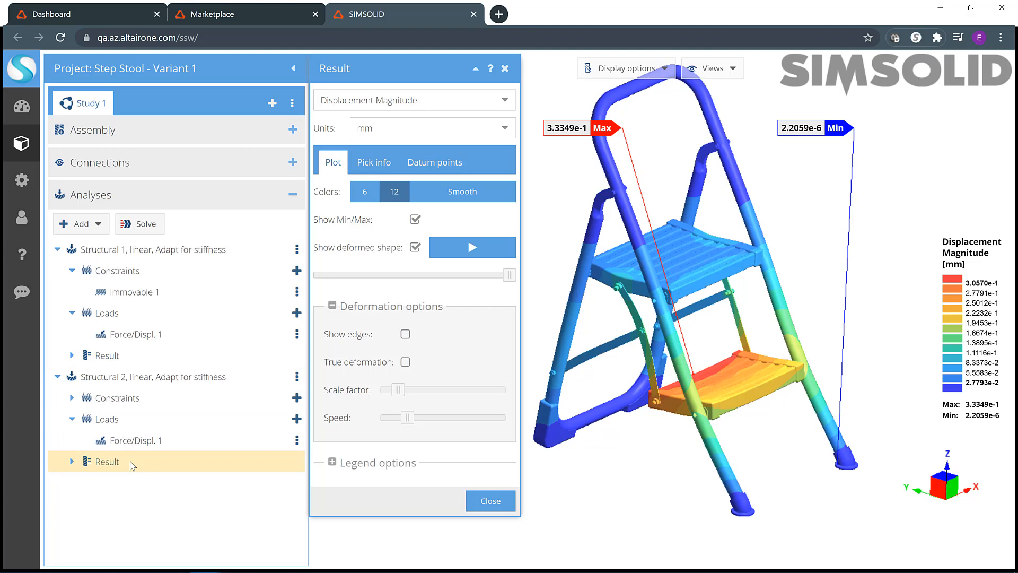
{"action": "left_click", "coordinate": [504, 69]}
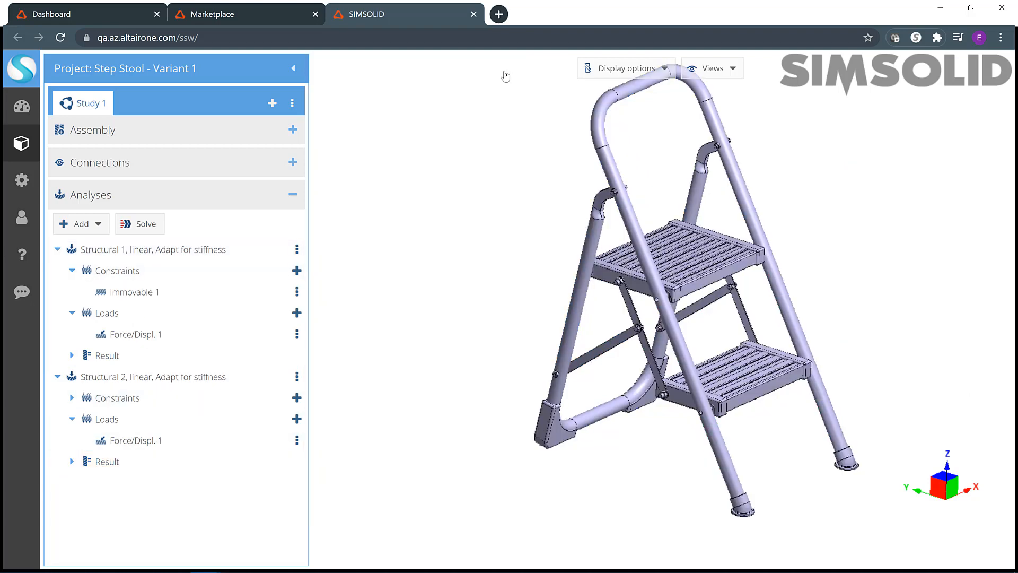
- Add a second study from the file Step Stool - Variant 2.x_t in the Step Ladder folder and inspect the imported model
{"action": "left_click", "coordinate": [271, 103]}
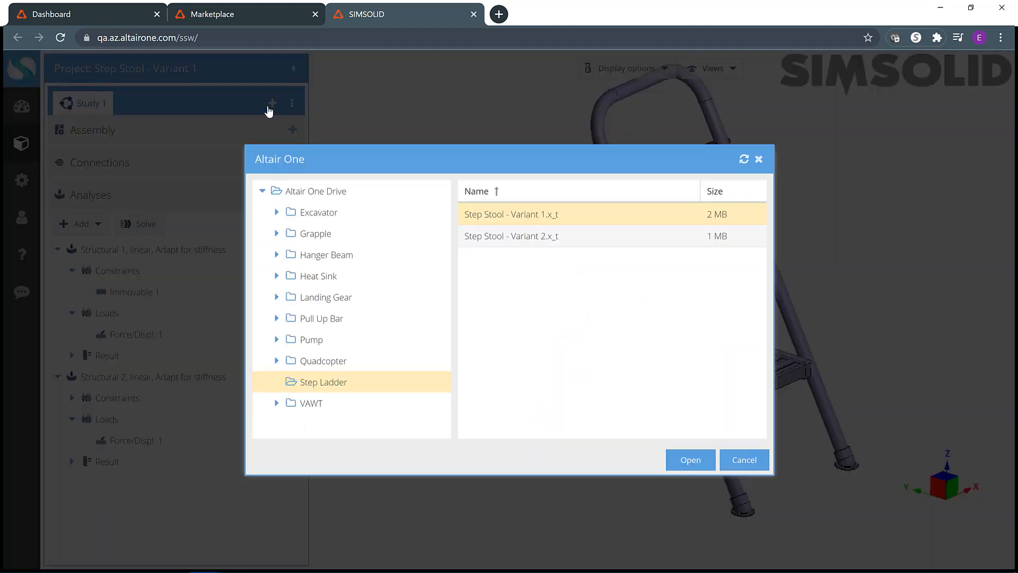
{"action": "left_click", "coordinate": [538, 238]}
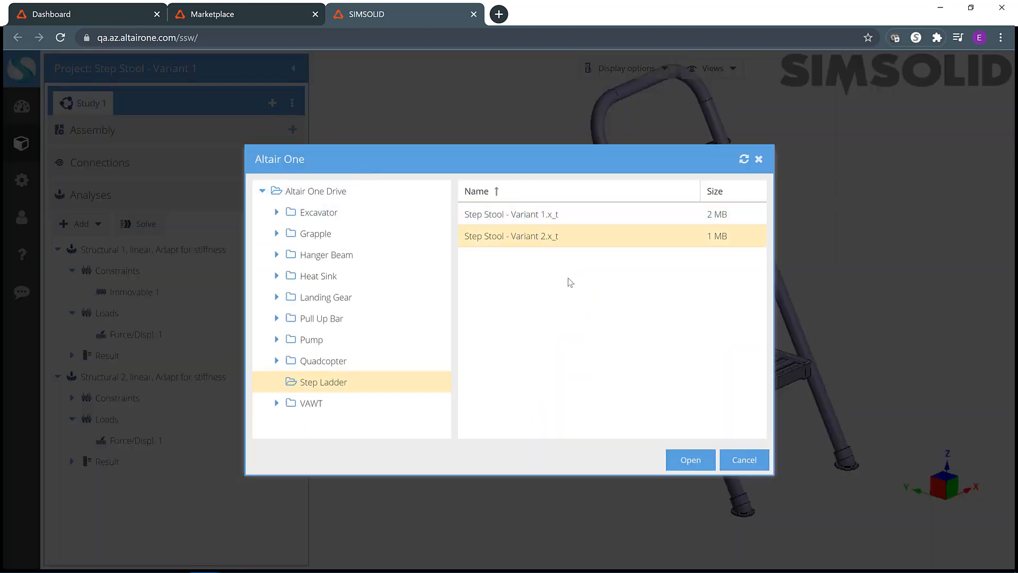
{"action": "left_click", "coordinate": [683, 459]}
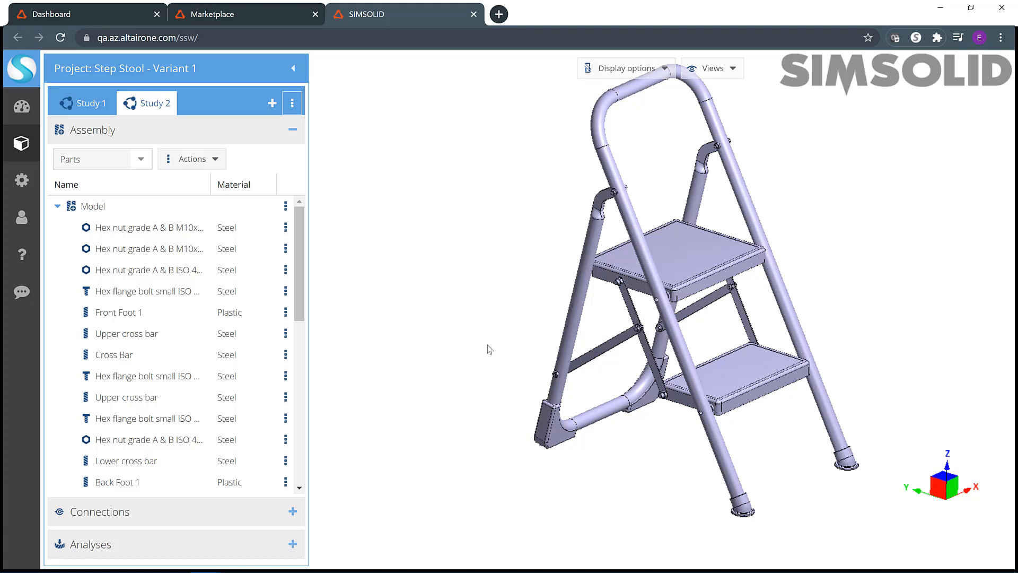
{"action": "mouse_move", "coordinate": [487, 345]}
{"action": "left_mouse_down"}
{"action": "mouse_move", "coordinate": [466, 344]}
{"action": "mouse_move", "coordinate": [479, 344]}
{"action": "left_mouse_up"}
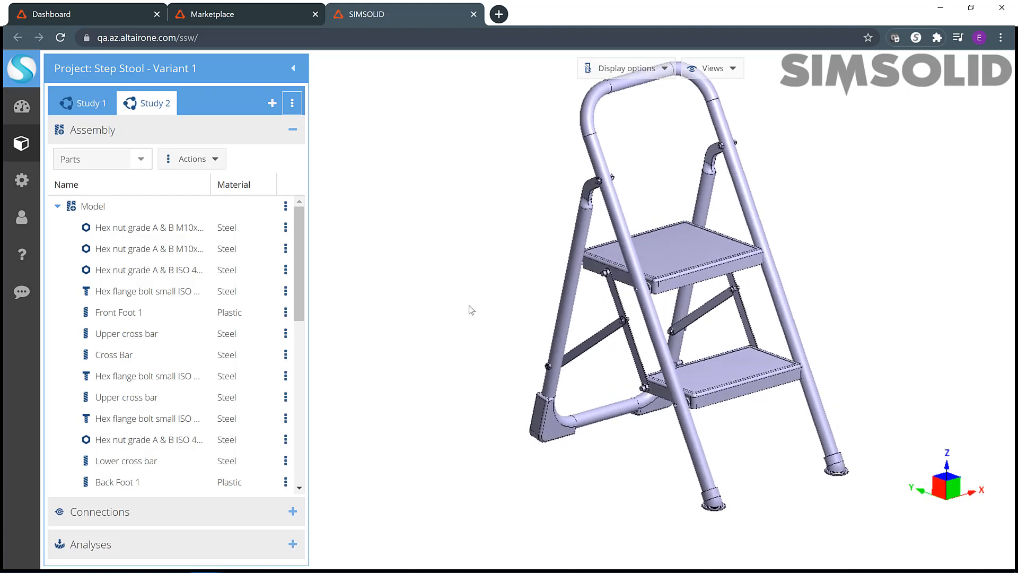
{"action": "right_click_drag", "start_coordinate": [472, 310], "coordinate": [443, 320]}
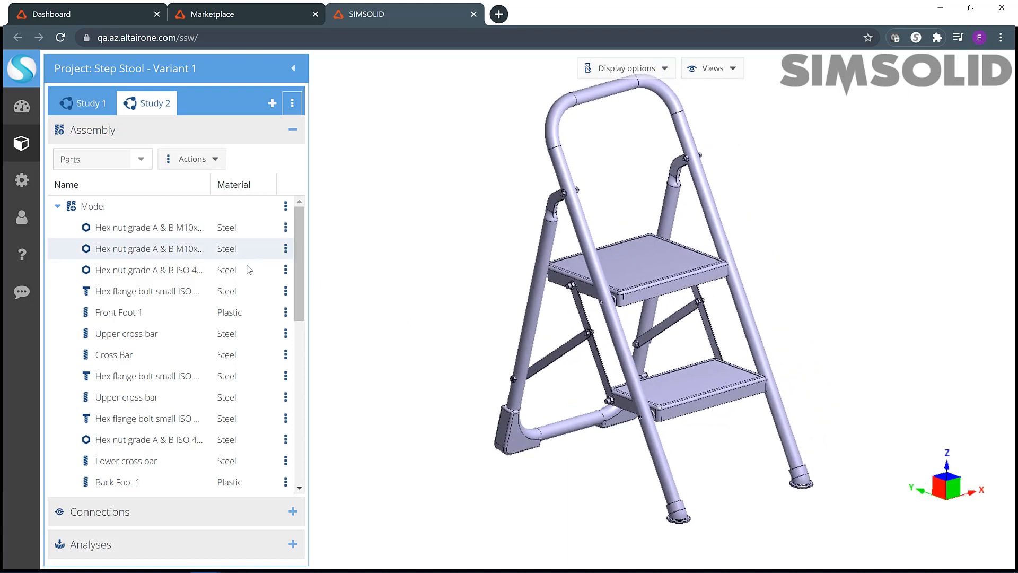
- Assign the Steel project material to the Large Step and Small Step parts, and review the materials in the assembly list
{"action": "scroll", "coordinate": [246, 332], "scroll_direction": "down", "scroll_amount": 4}
{"action": "scroll", "coordinate": [246, 332], "scroll_direction": "down", "scroll_amount": 2}
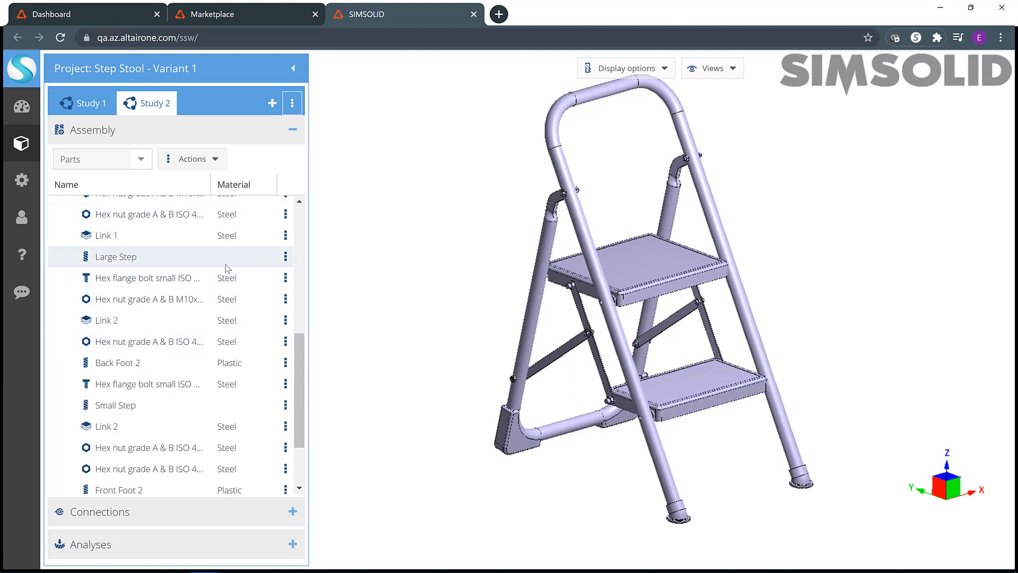
{"action": "left_click", "coordinate": [225, 264]}
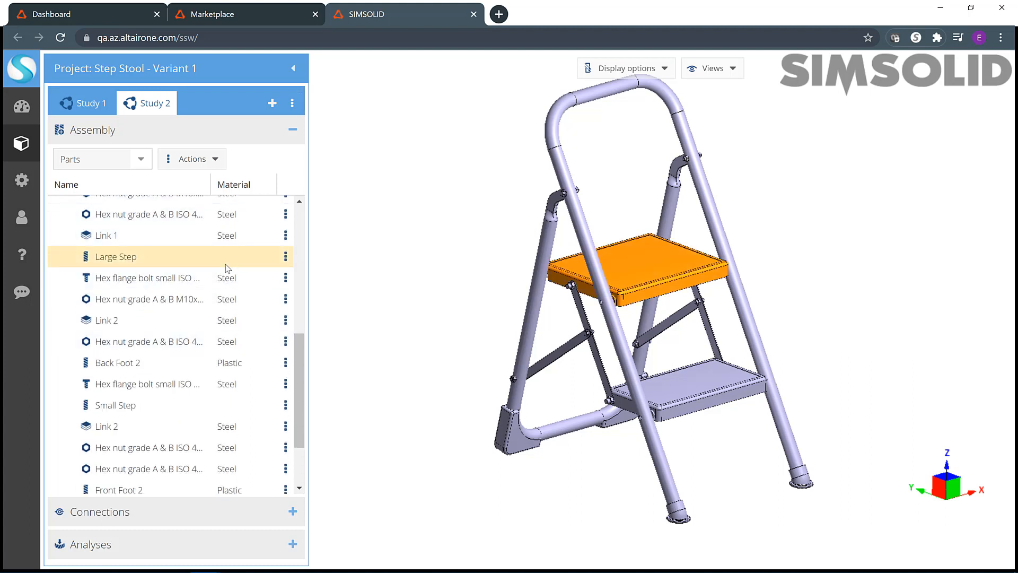
{"action": "left_click", "coordinate": [230, 409], "text": "ctrl"}
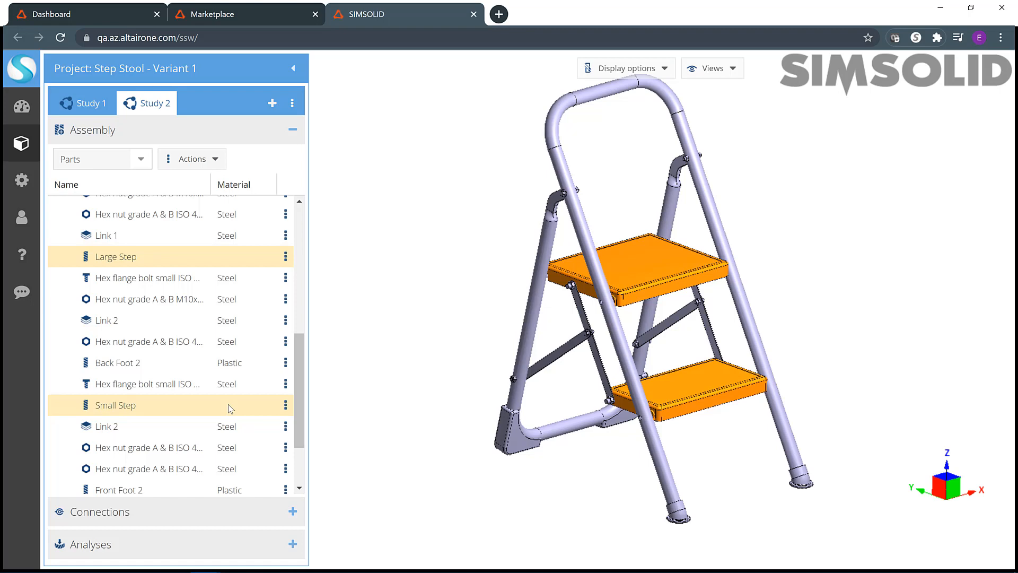
{"action": "left_click_drag", "start_coordinate": [456, 366], "coordinate": [652, 368]}
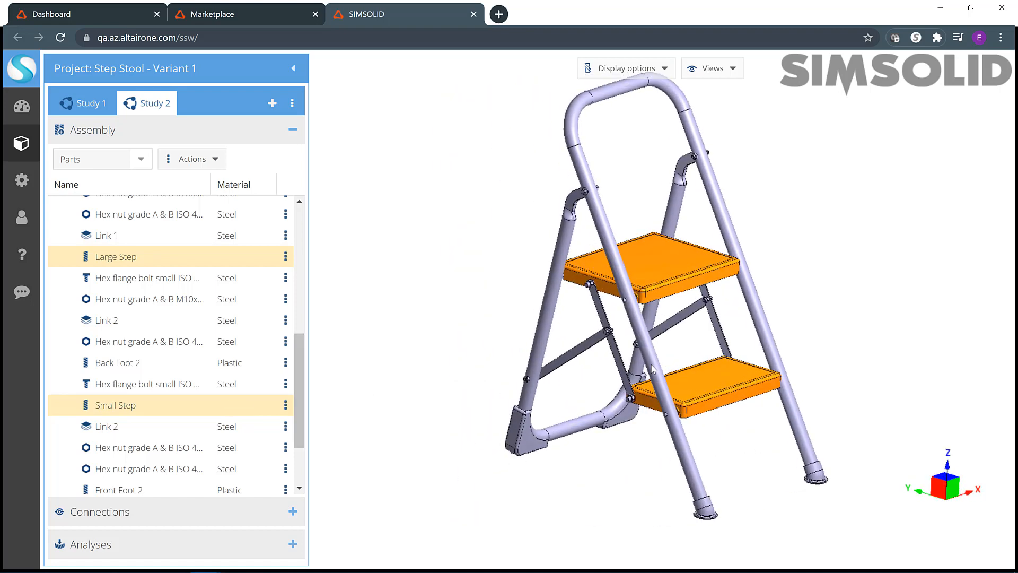
{"action": "right_click", "coordinate": [220, 413]}
{"action": "left_click", "coordinate": [291, 455]}
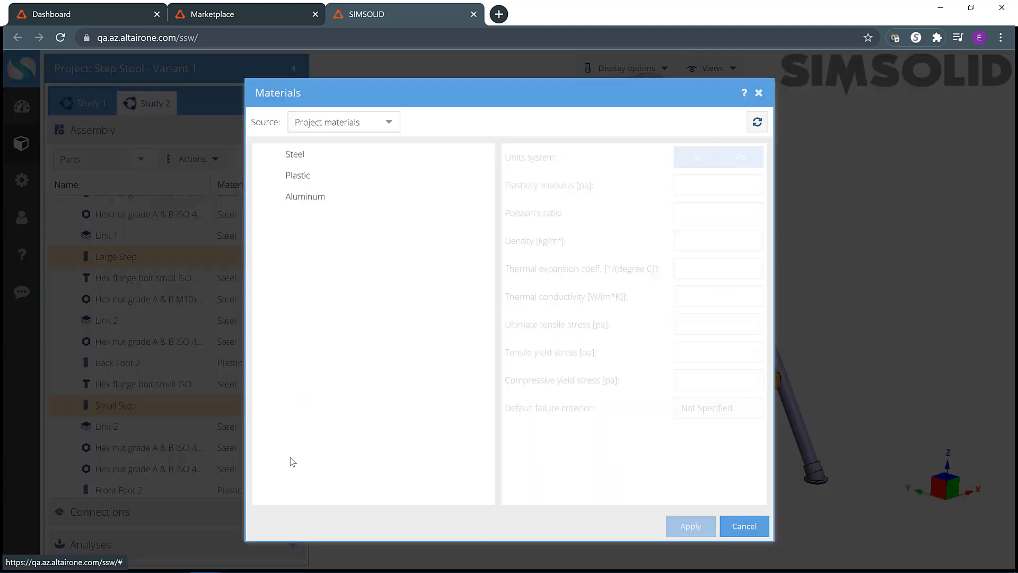
{"action": "left_click", "coordinate": [323, 155]}
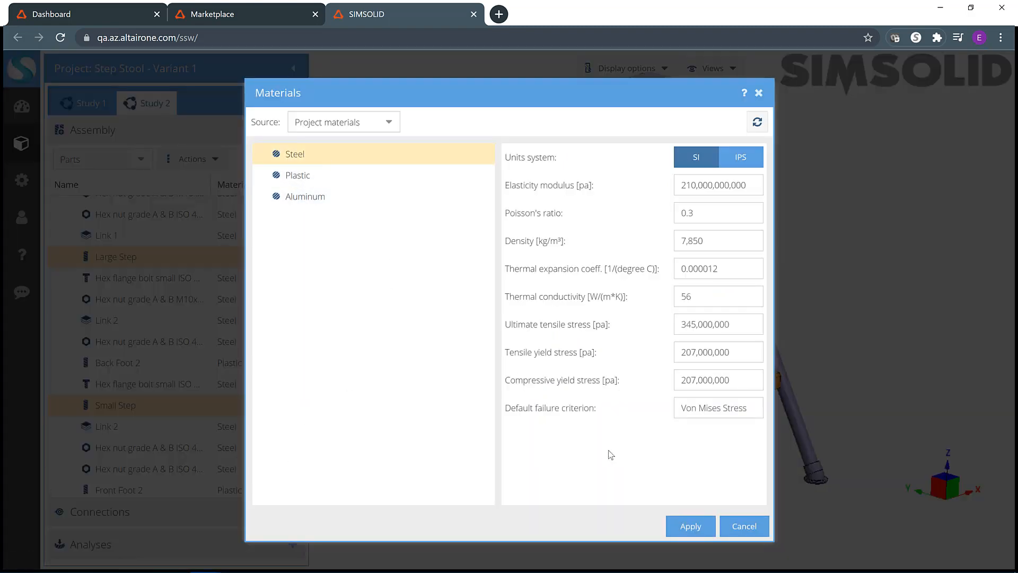
{"action": "left_click", "coordinate": [679, 526]}
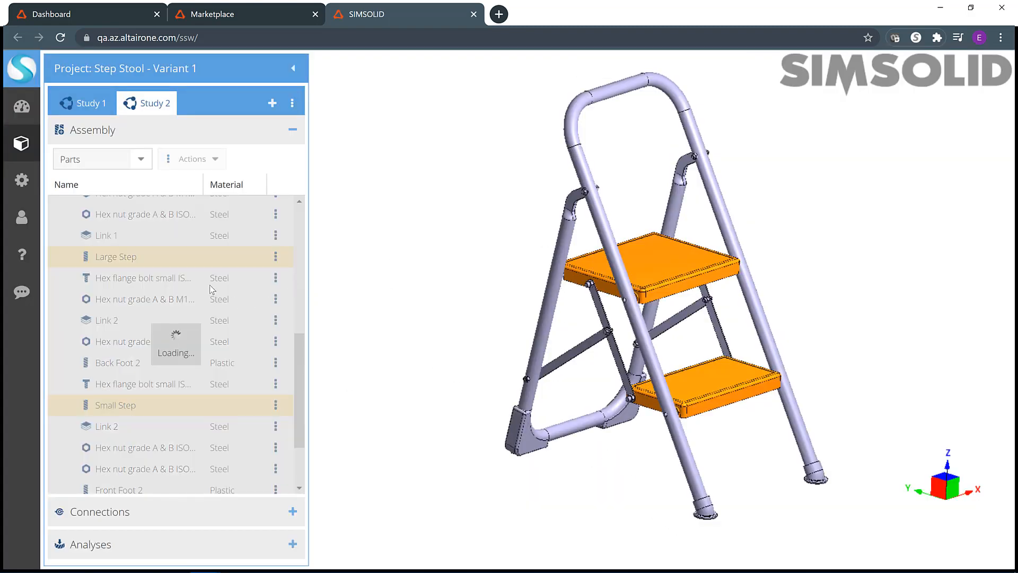
{"action": "scroll", "coordinate": [217, 297], "scroll_direction": "down", "scroll_amount": 5}
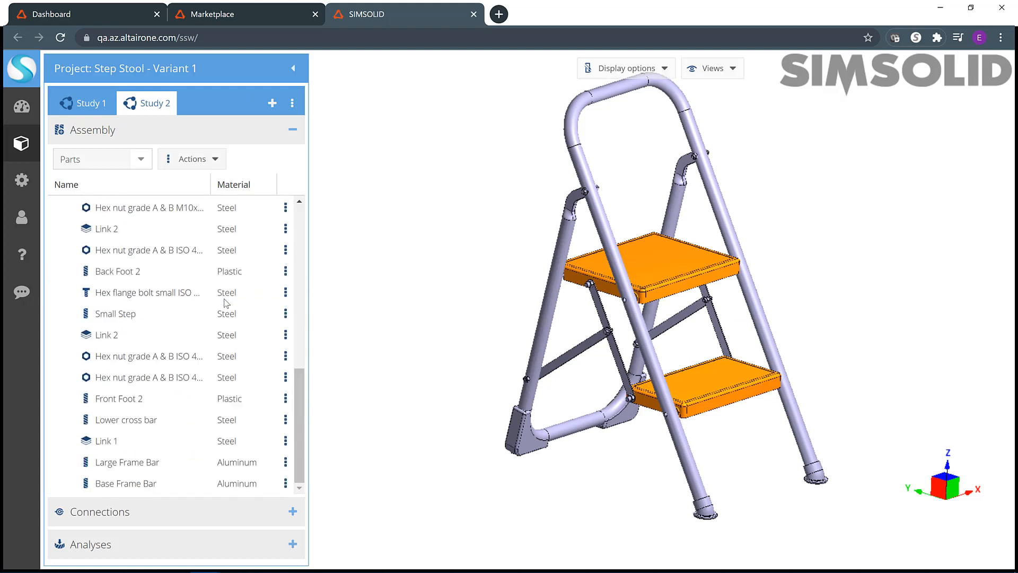
{"action": "scroll", "coordinate": [225, 303], "scroll_direction": "up", "scroll_amount": 5}
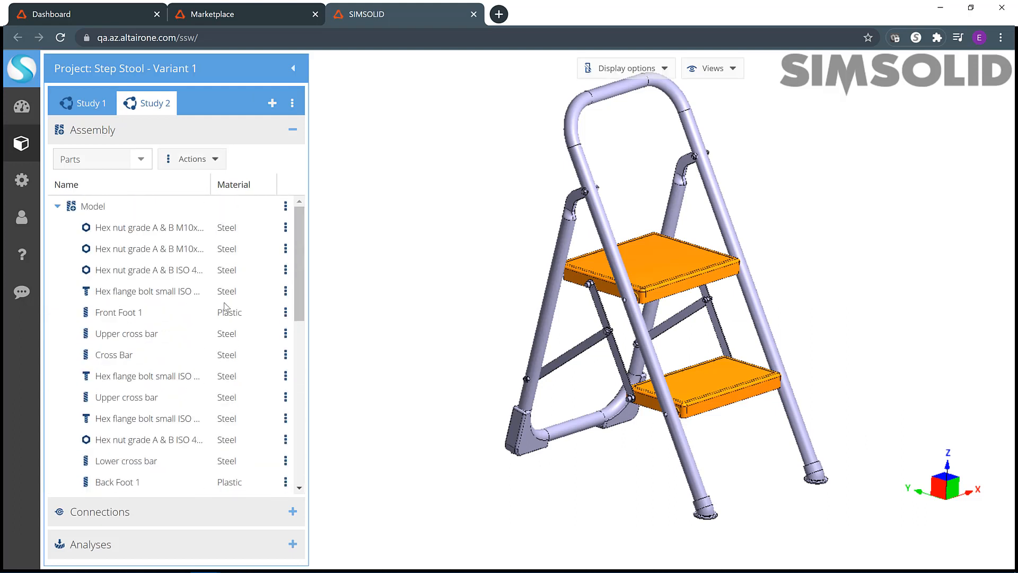
- Review the Study 2 connections and check the assembly for disconnected groups of parts
{"action": "left_click", "coordinate": [175, 511]}
{"action": "scroll", "coordinate": [176, 293], "scroll_direction": "down", "scroll_amount": 10}
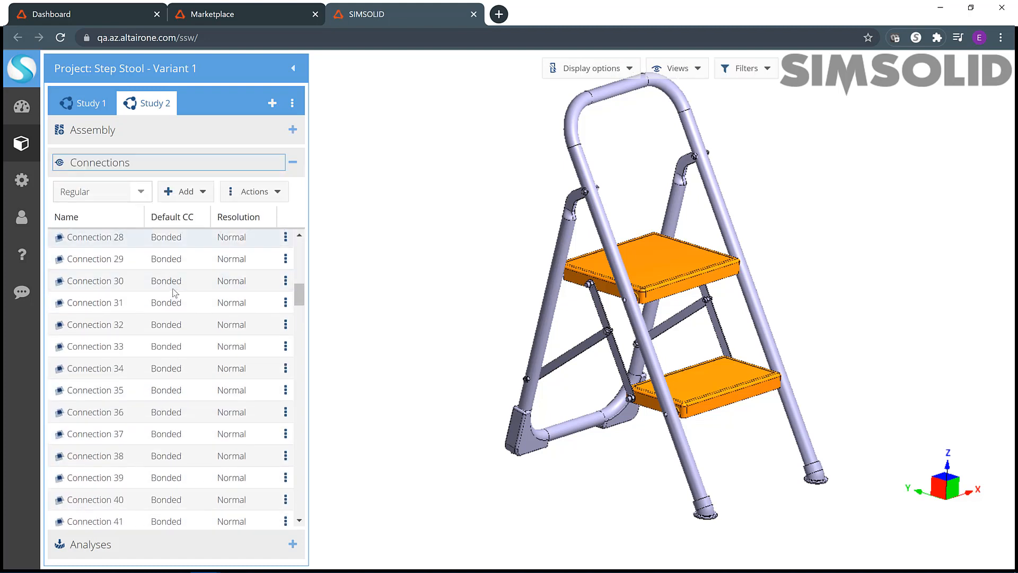
{"action": "scroll", "coordinate": [175, 293], "scroll_direction": "down", "scroll_amount": 5}
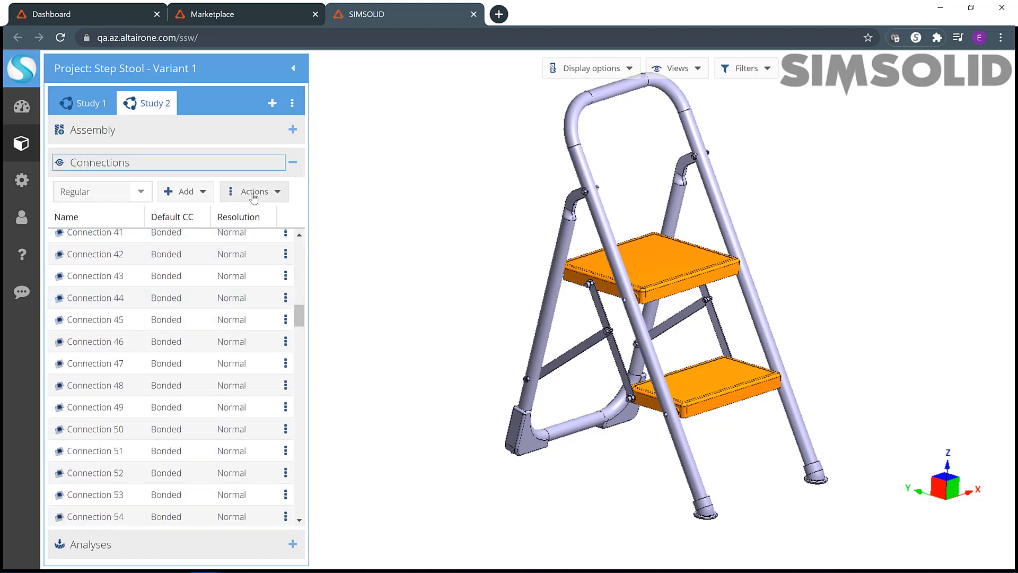
{"action": "left_click", "coordinate": [254, 194]}
{"action": "left_click", "coordinate": [262, 213]}
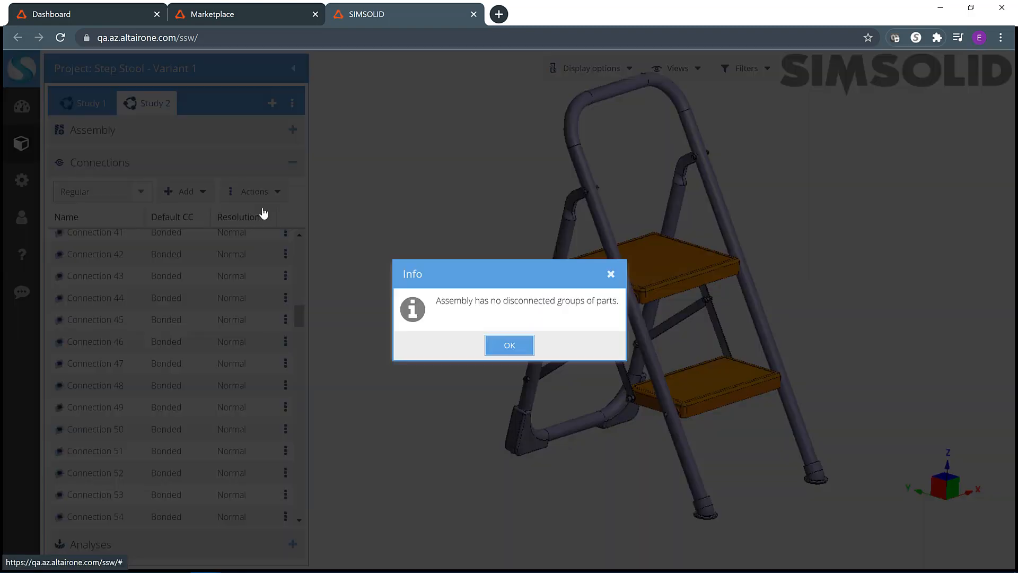
{"action": "left_click", "coordinate": [489, 343]}
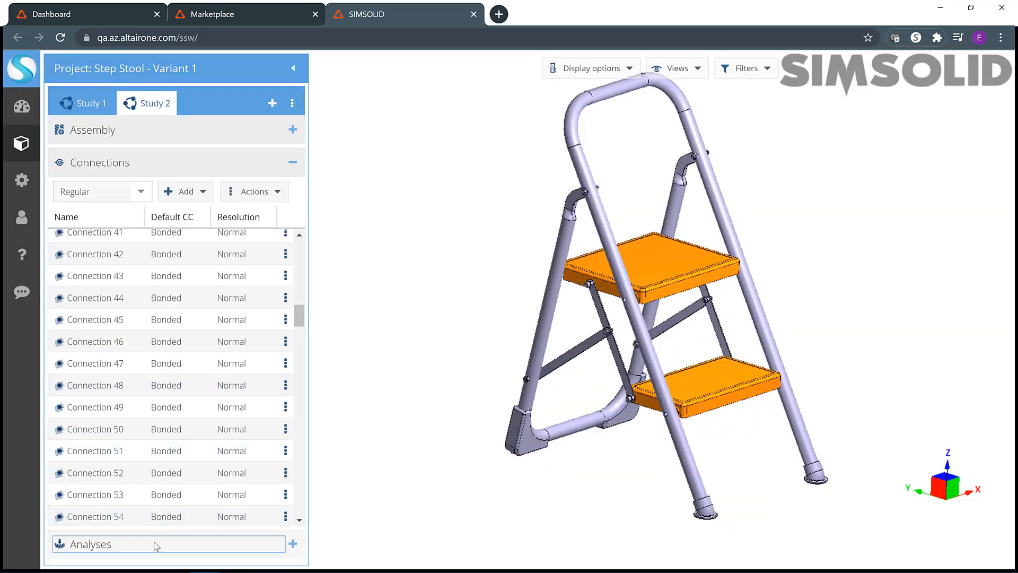
- Reassign the Force/Displ. 1 load of Structural 1 to the top face of the Large Step
{"action": "left_click", "coordinate": [156, 547]}
{"action": "left_click", "coordinate": [57, 249]}
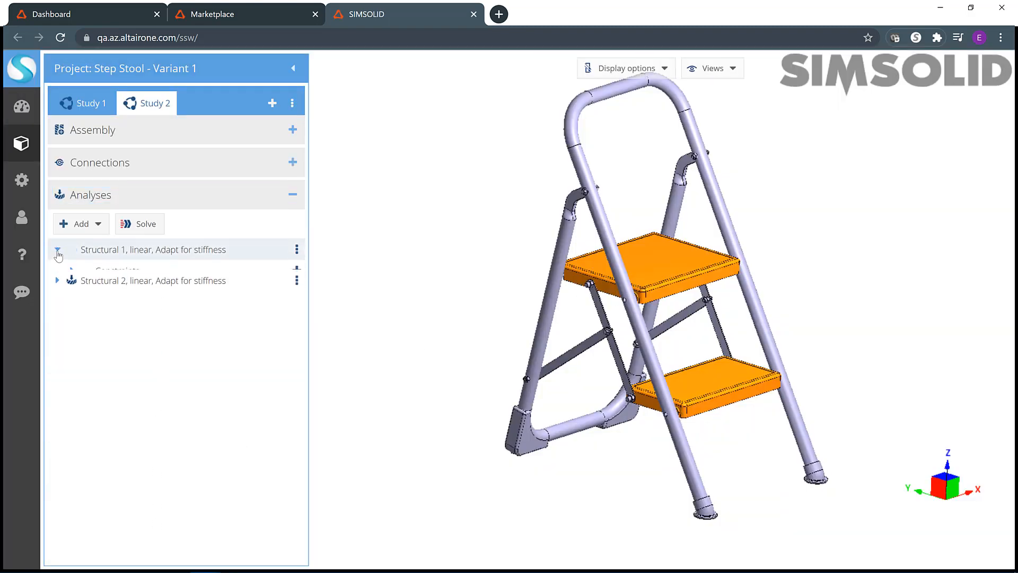
{"action": "left_click", "coordinate": [72, 290]}
{"action": "left_click", "coordinate": [72, 272]}
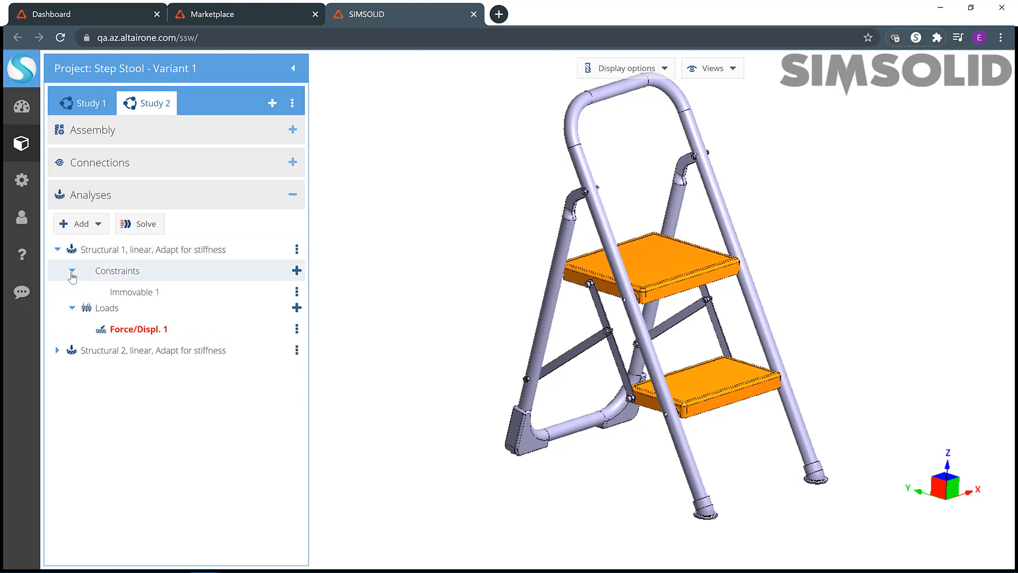
{"action": "left_click", "coordinate": [143, 336]}
{"action": "double_click", "coordinate": [143, 336]}
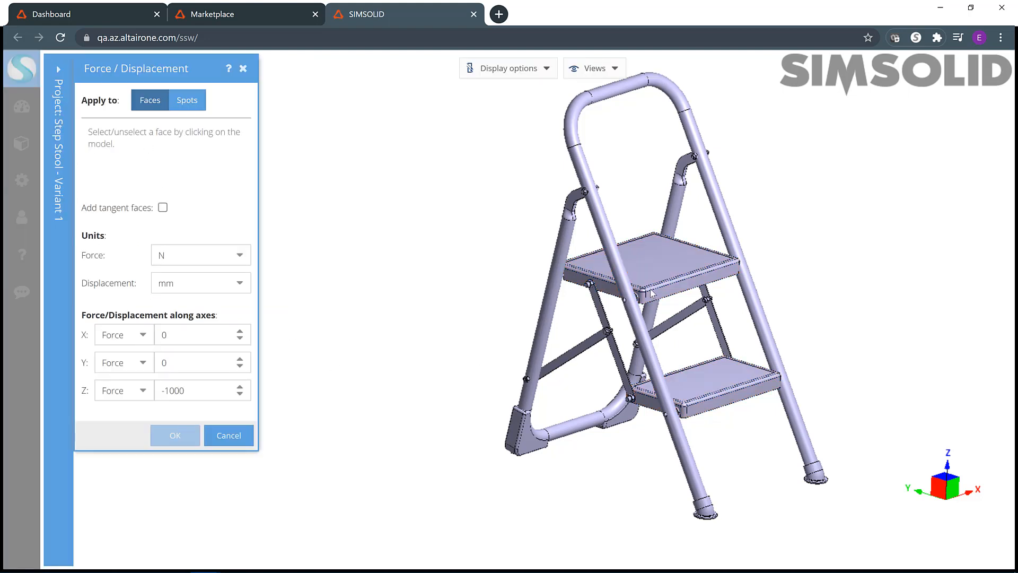
{"action": "left_click", "coordinate": [657, 268]}
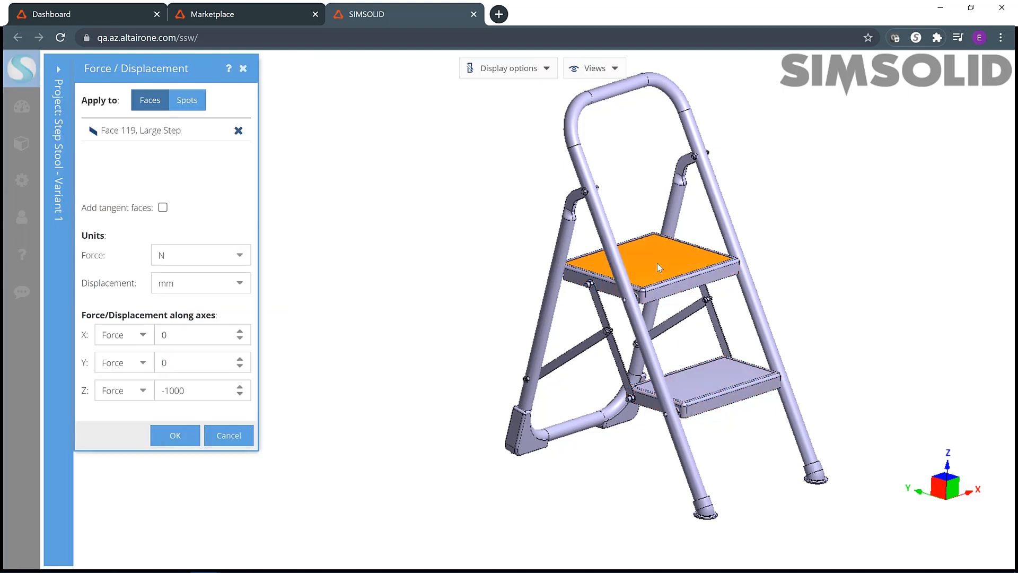
{"action": "left_click", "coordinate": [184, 438]}
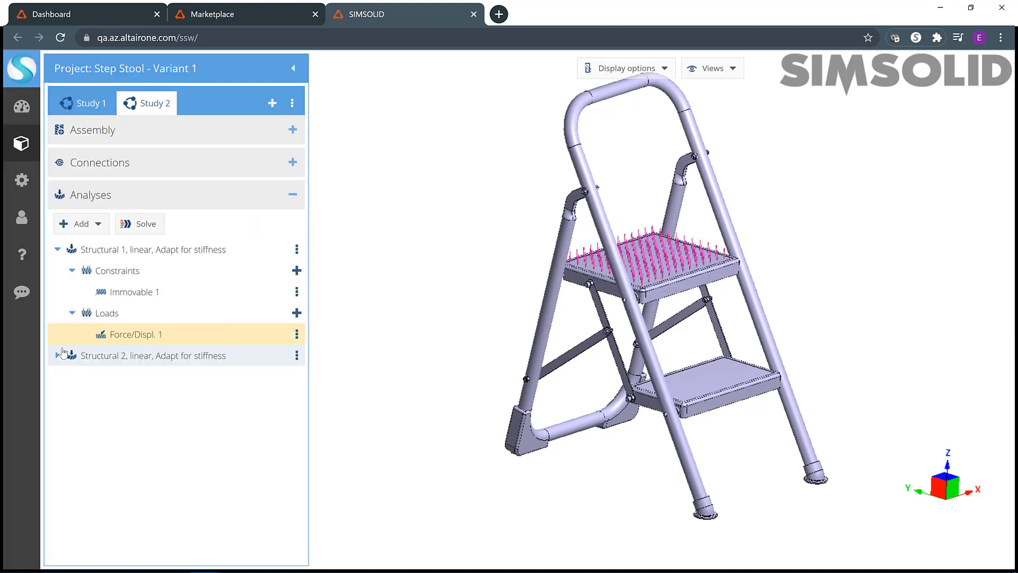
- Reassign the Force/Displ. 1 load of Structural 2 to the top face of the Small Step
{"action": "left_click", "coordinate": [57, 356]}
{"action": "left_click", "coordinate": [72, 402]}
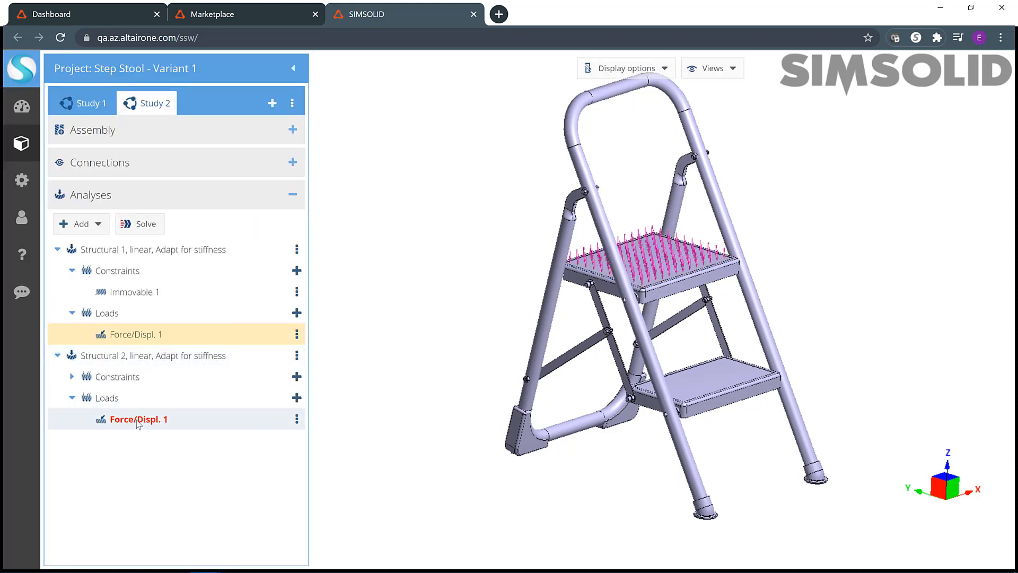
{"action": "left_click", "coordinate": [138, 420]}
{"action": "double_click", "coordinate": [139, 420]}
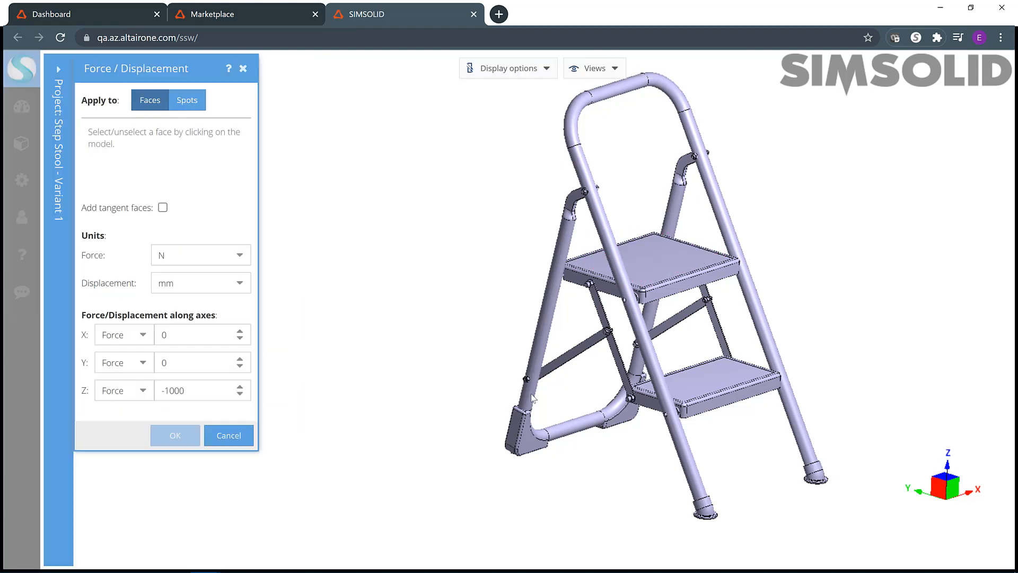
{"action": "left_click", "coordinate": [692, 385]}
{"action": "left_click", "coordinate": [179, 434]}
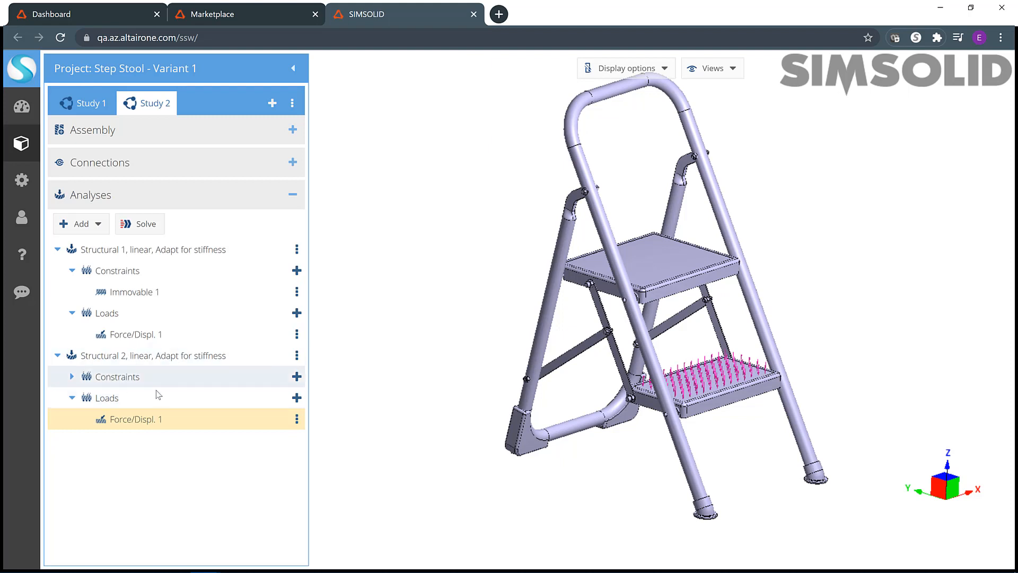
- Solve both structural analyses of Study 2
{"action": "left_click", "coordinate": [145, 224]}
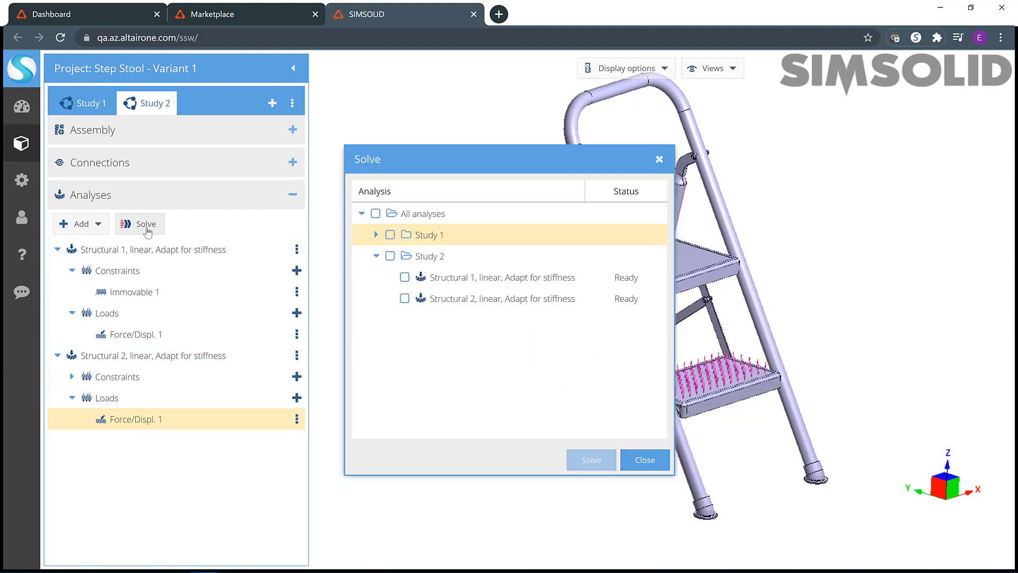
{"action": "left_click", "coordinate": [391, 256]}
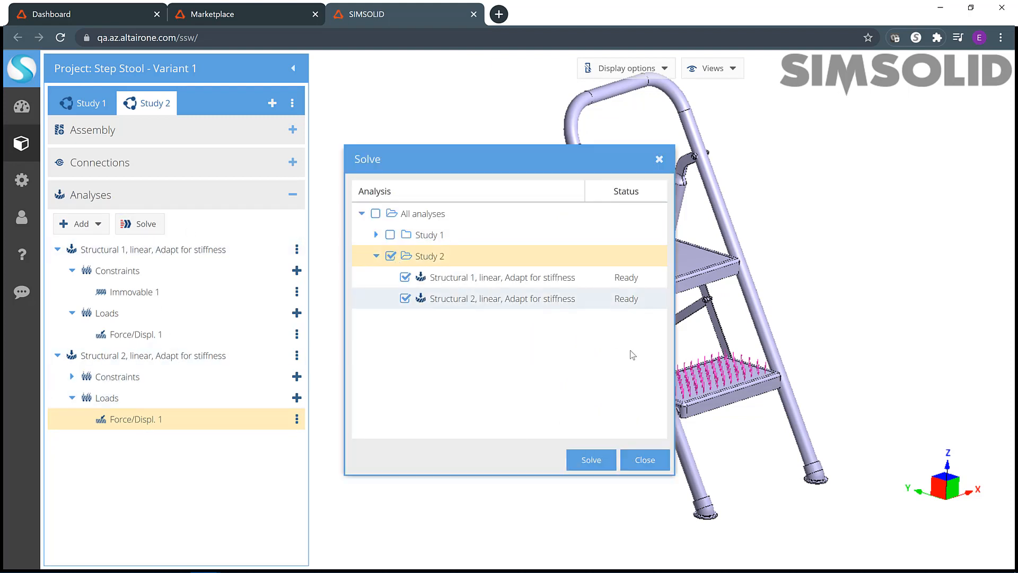
{"action": "left_click", "coordinate": [591, 460]}
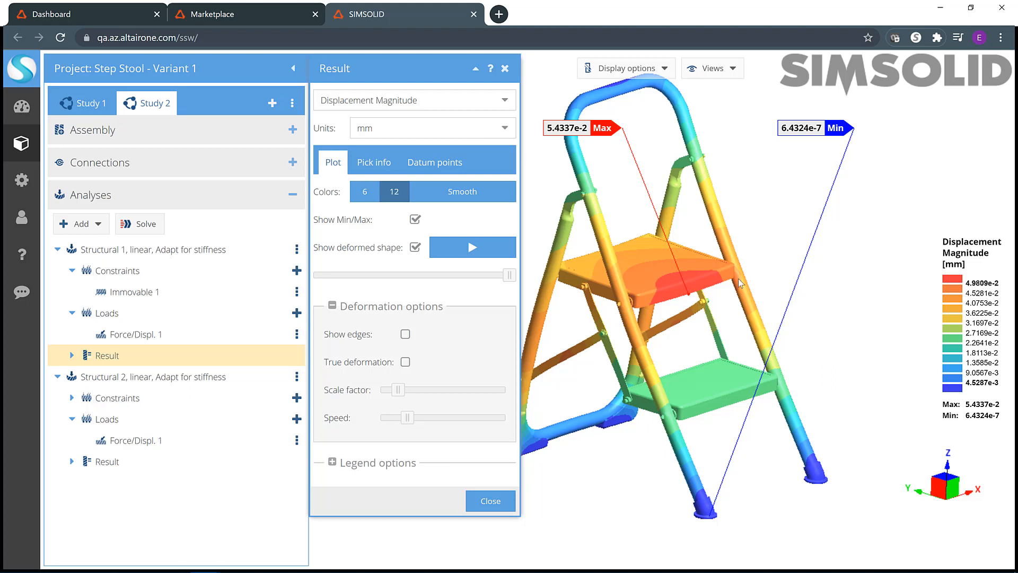
- Review the Study 2 displacement plots of Structural 1 and Structural 2, moving their Max labels aside, and animate the Structural 2 deformation
{"action": "left_click_drag", "start_coordinate": [588, 128], "coordinate": [745, 174]}
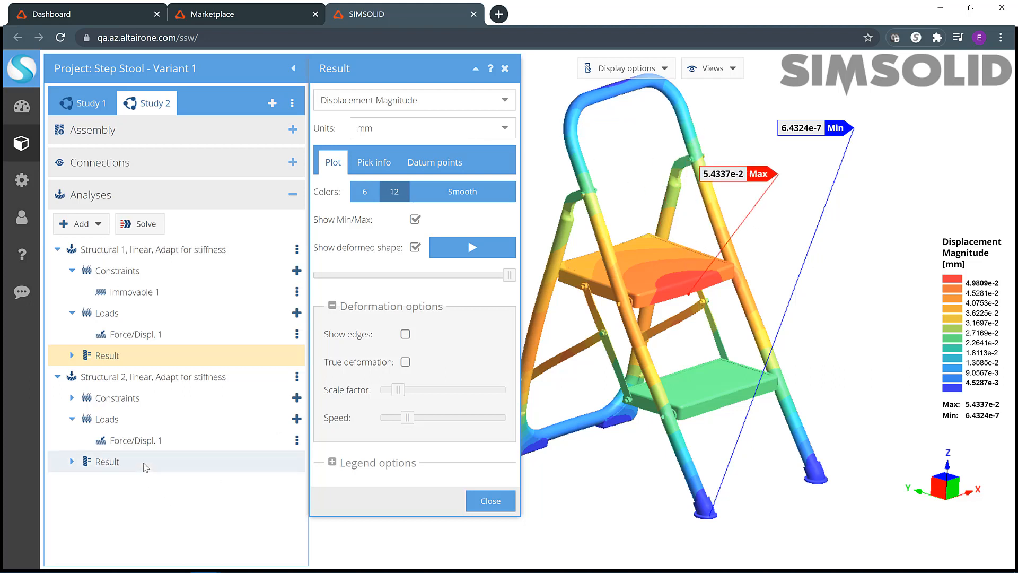
{"action": "left_click", "coordinate": [107, 462]}
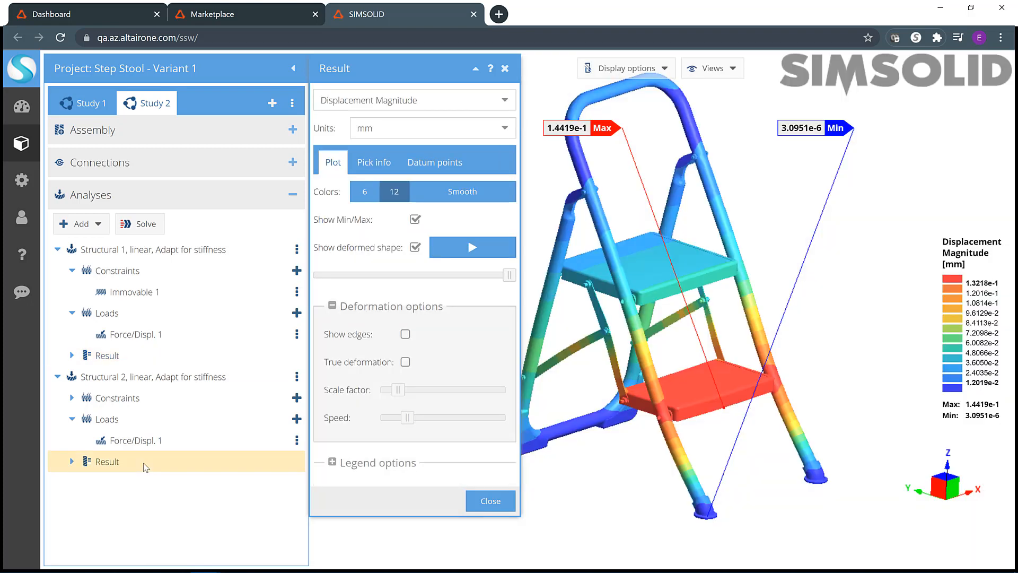
{"action": "left_click_drag", "start_coordinate": [616, 139], "coordinate": [883, 301]}
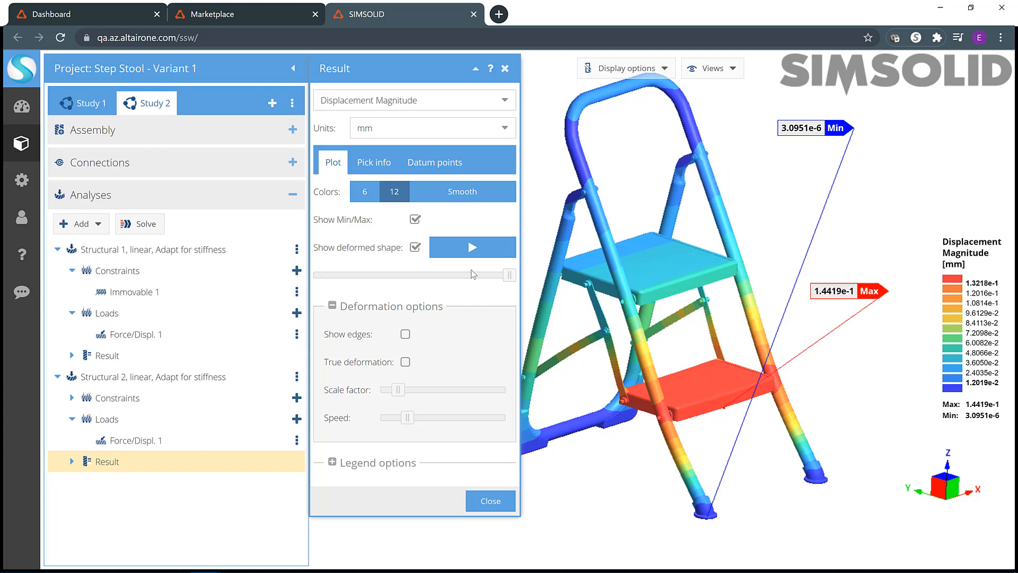
{"action": "left_click", "coordinate": [472, 248]}
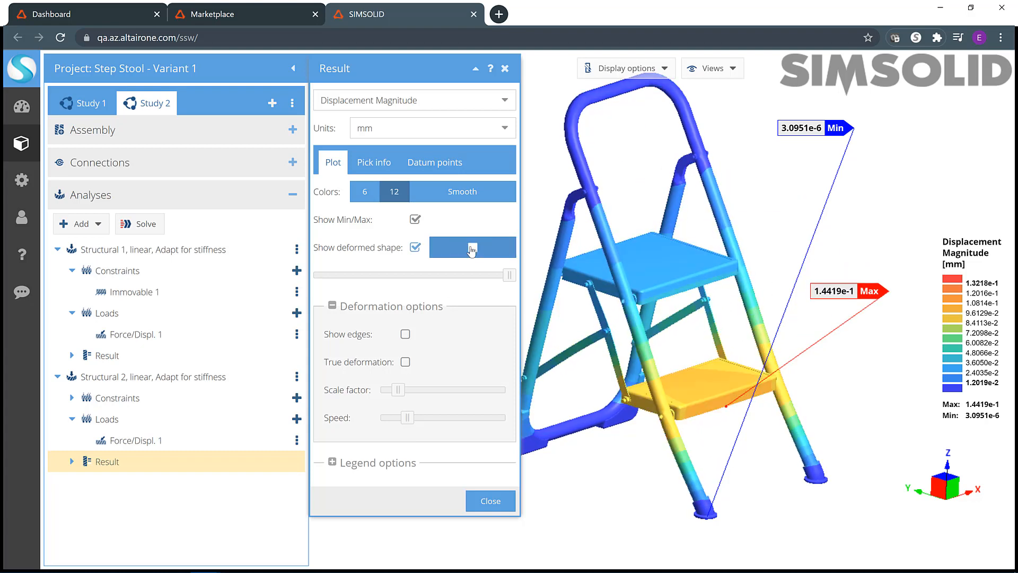
{"action": "left_click", "coordinate": [461, 247]}
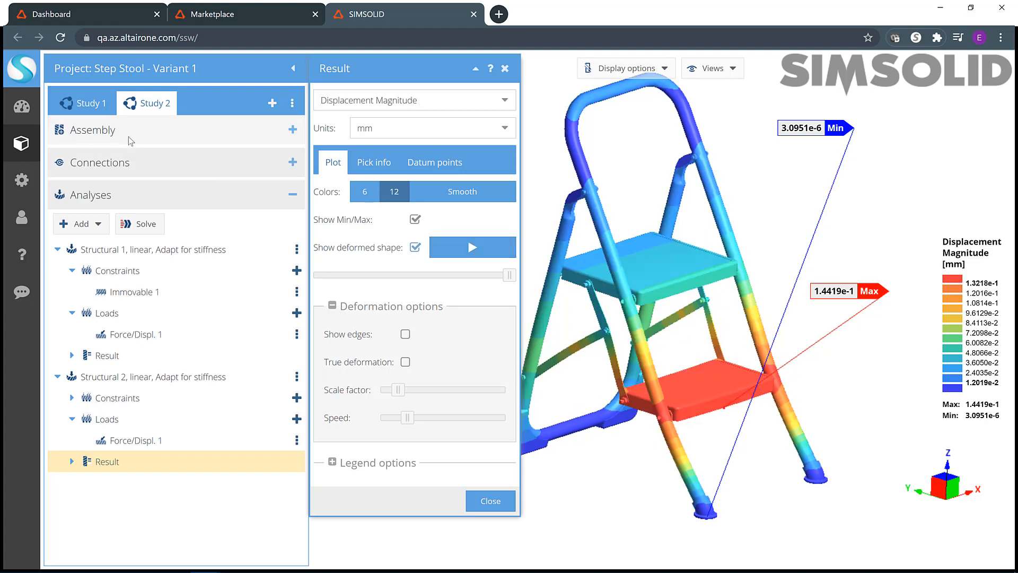
- Compare the Structural 2 displacement results of Study 1 and Study 2 by switching between the studies
{"action": "left_click", "coordinate": [90, 113]}
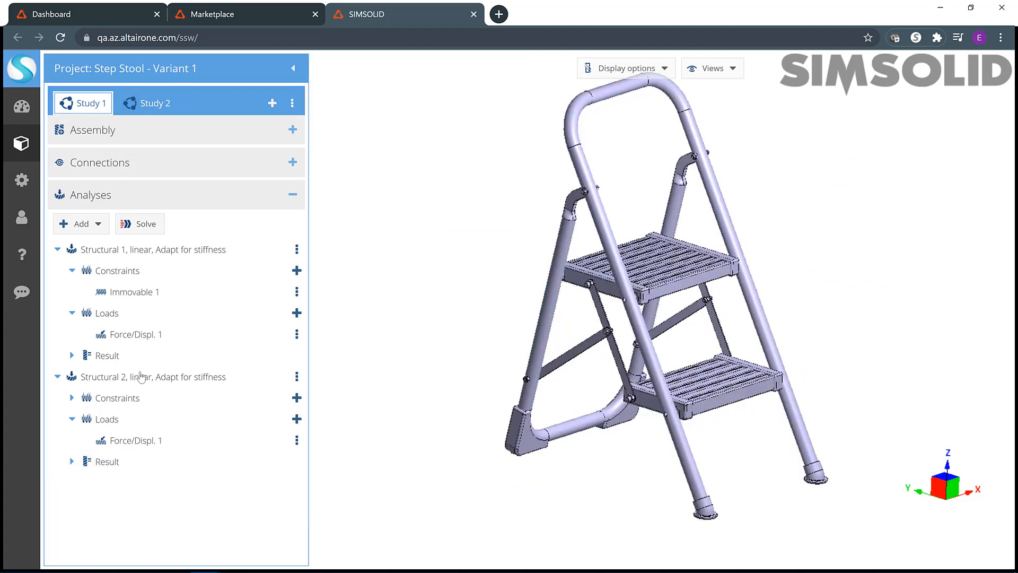
{"action": "left_click", "coordinate": [135, 467]}
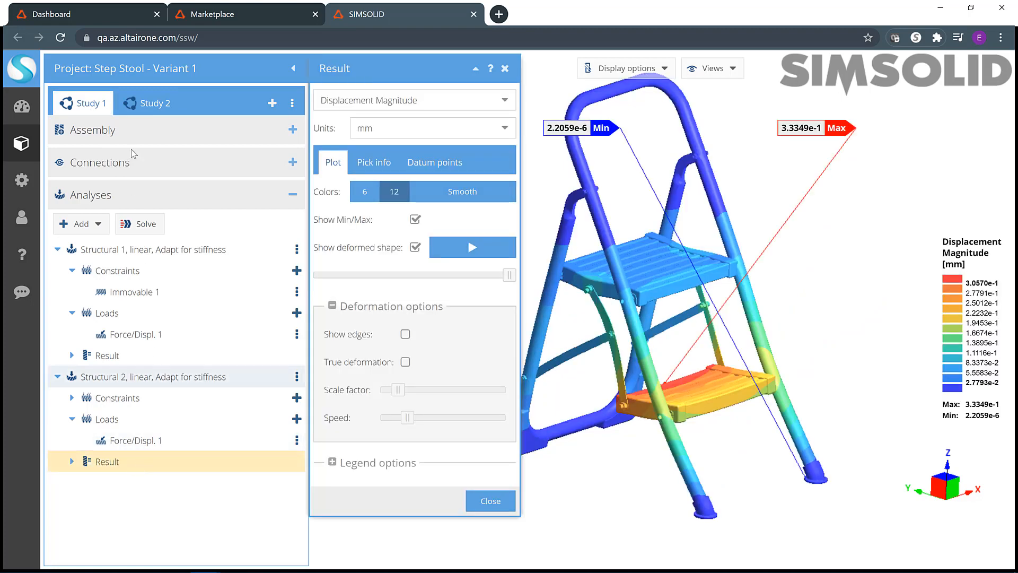
{"action": "left_click", "coordinate": [144, 109]}
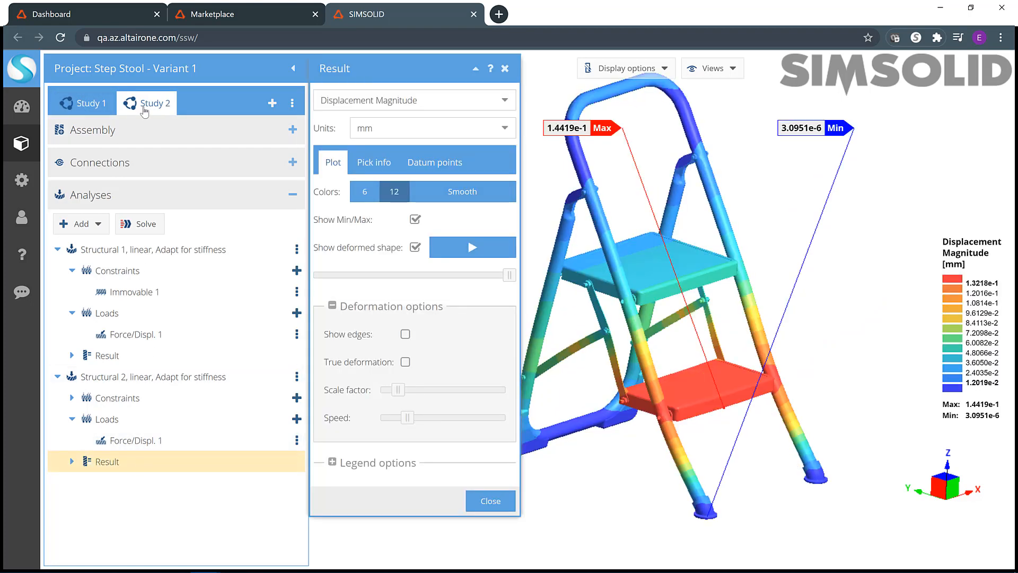
{"action": "left_click", "coordinate": [82, 108]}
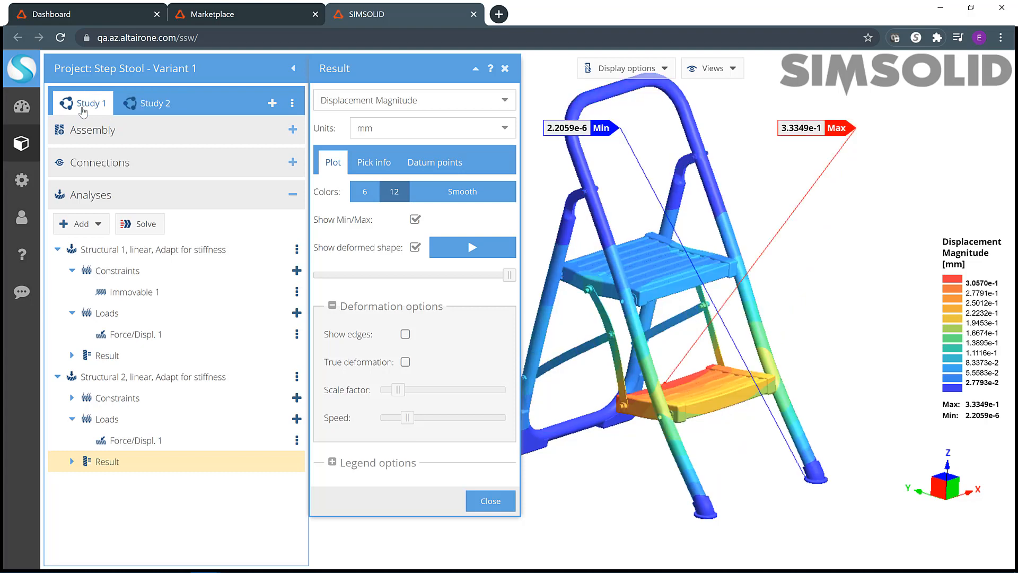
{"action": "left_click", "coordinate": [147, 109]}
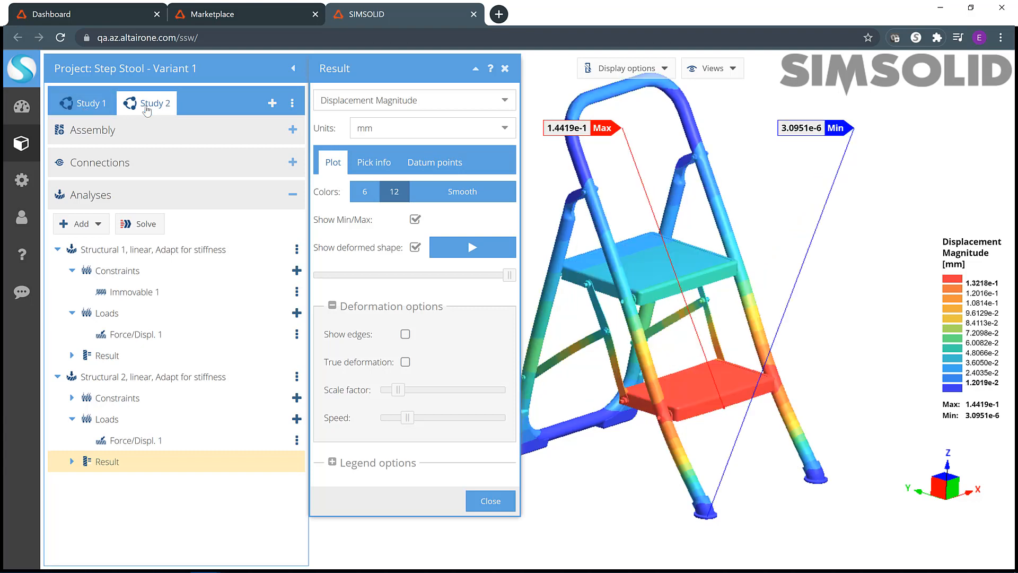